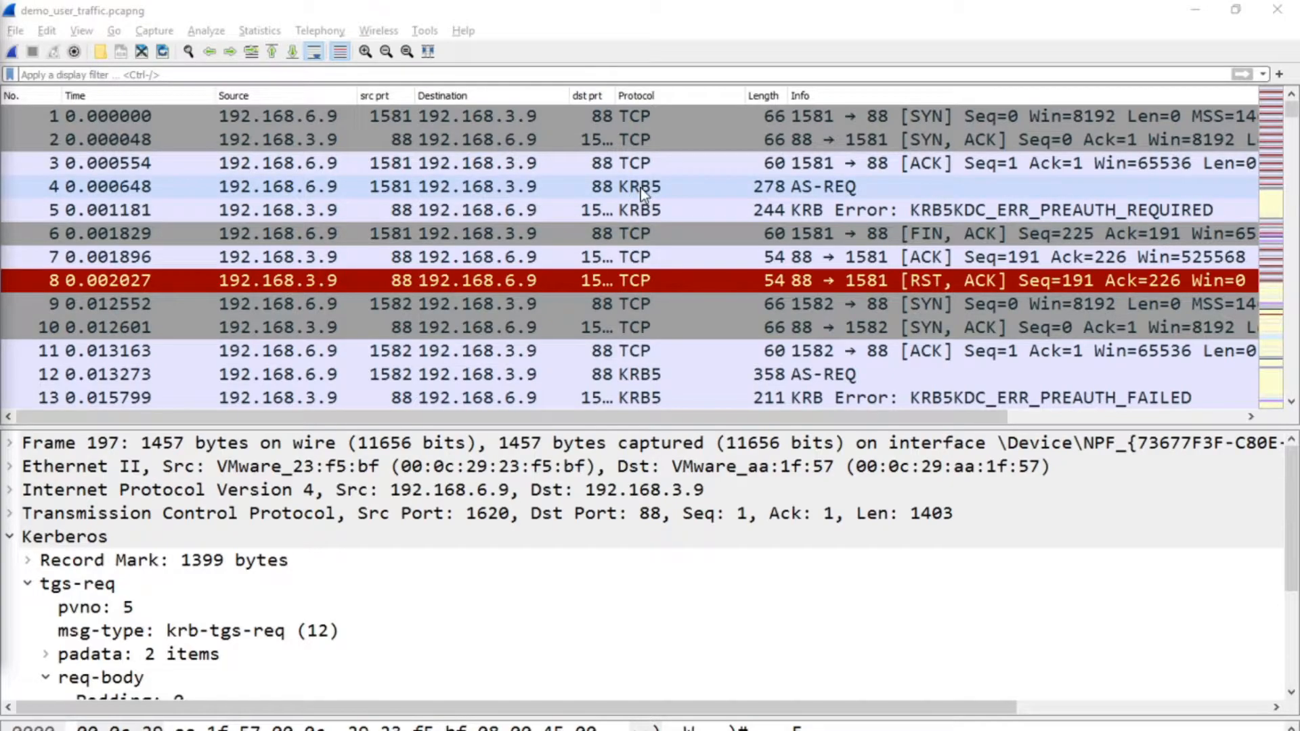
Examine the protocols and info entries throughout the packet list of the capture, starting from the first packet.
scroll(687, 215, "down", 2)
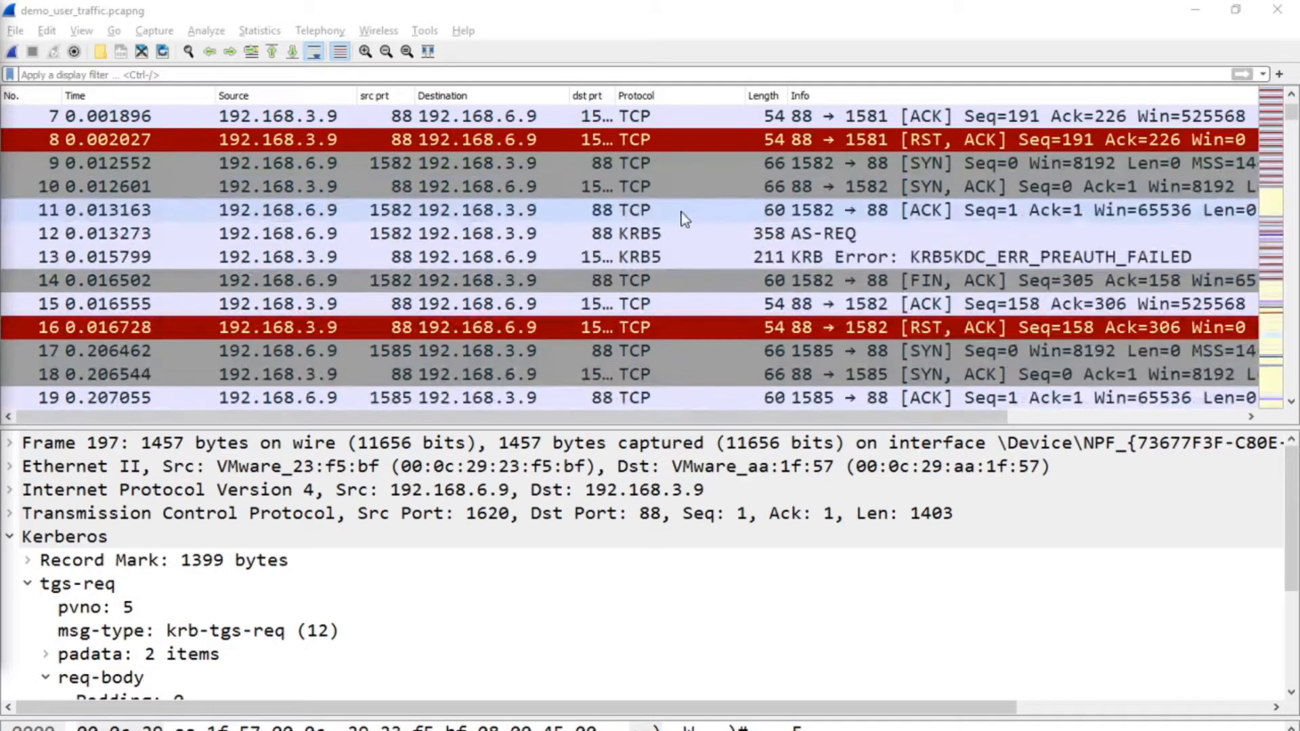
scroll(684, 218, "down", 8)
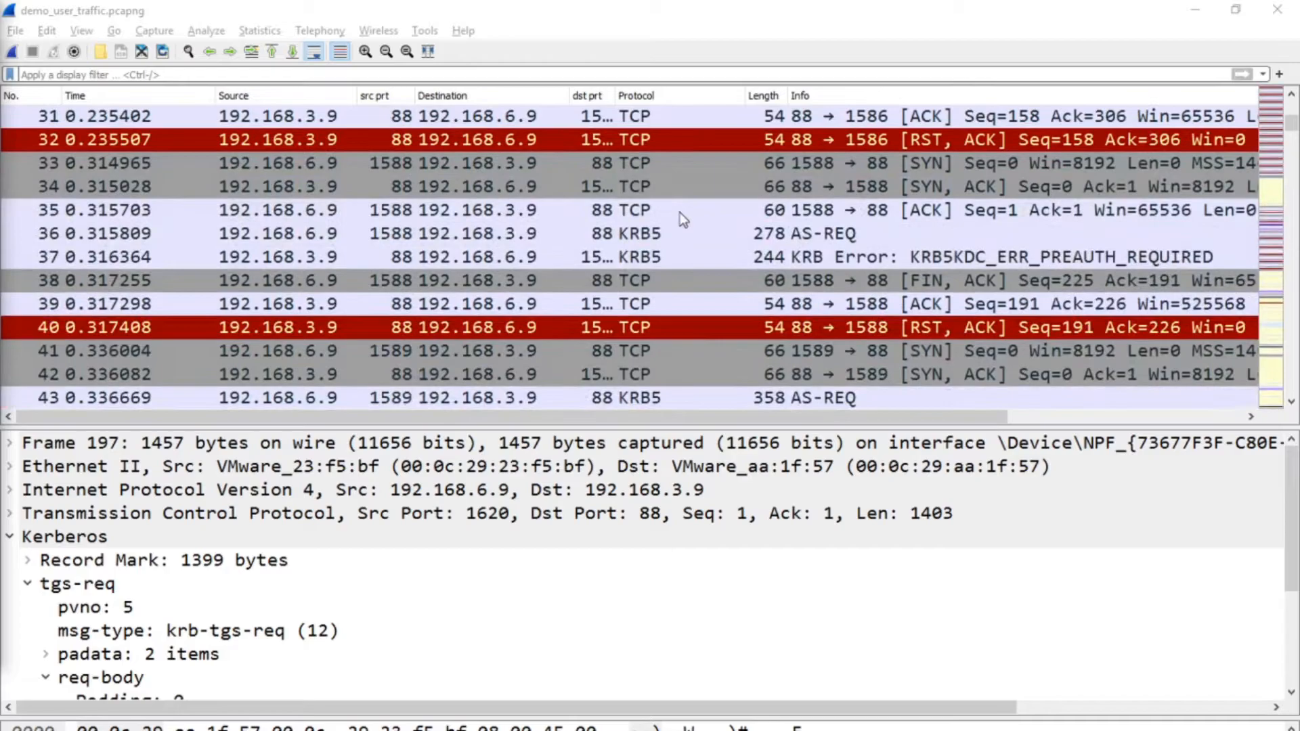
scroll(680, 212, "down", 3)
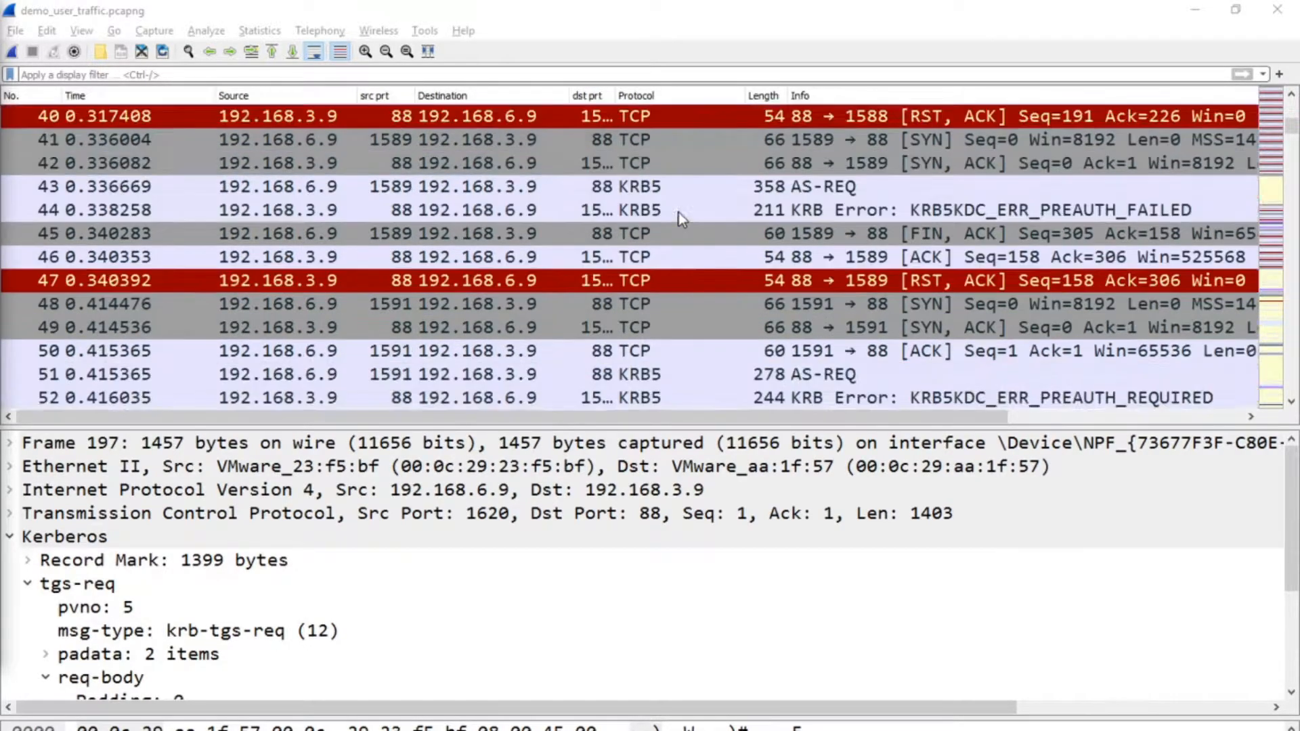
scroll(679, 213, "down", 7)
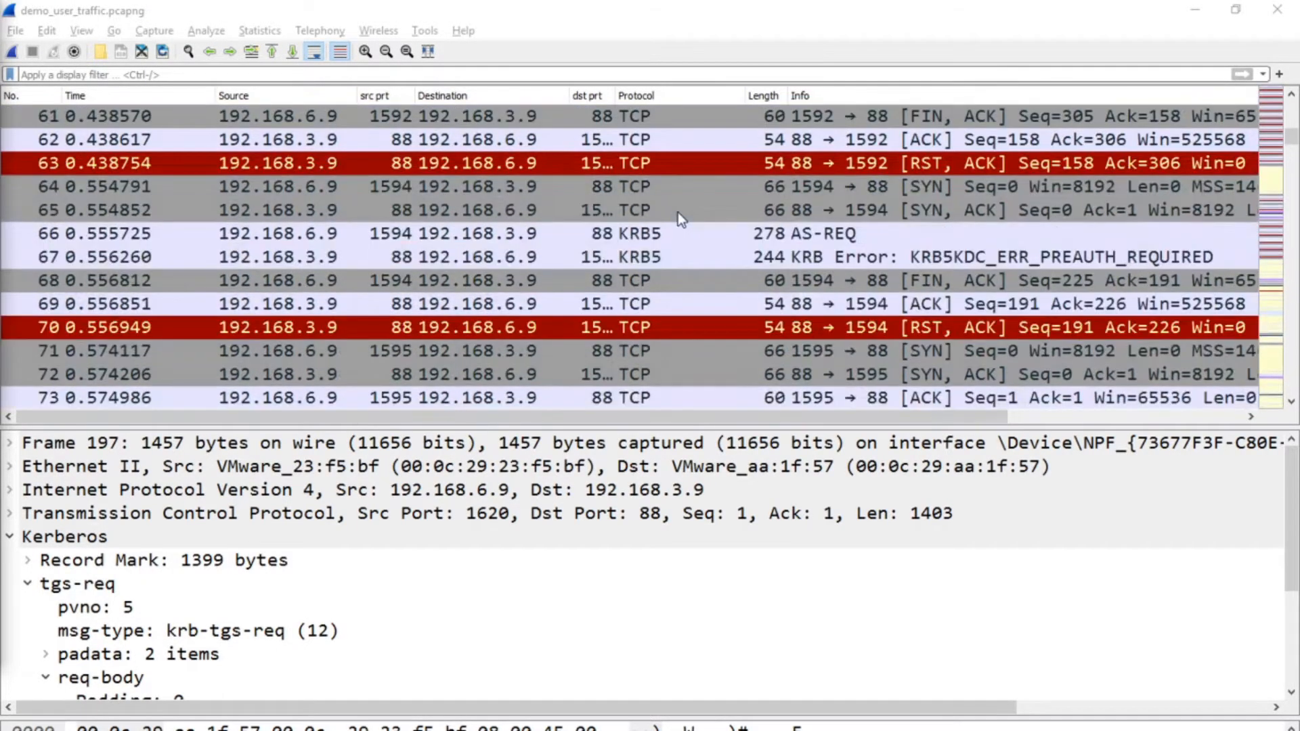
scroll(677, 213, "down", 9)
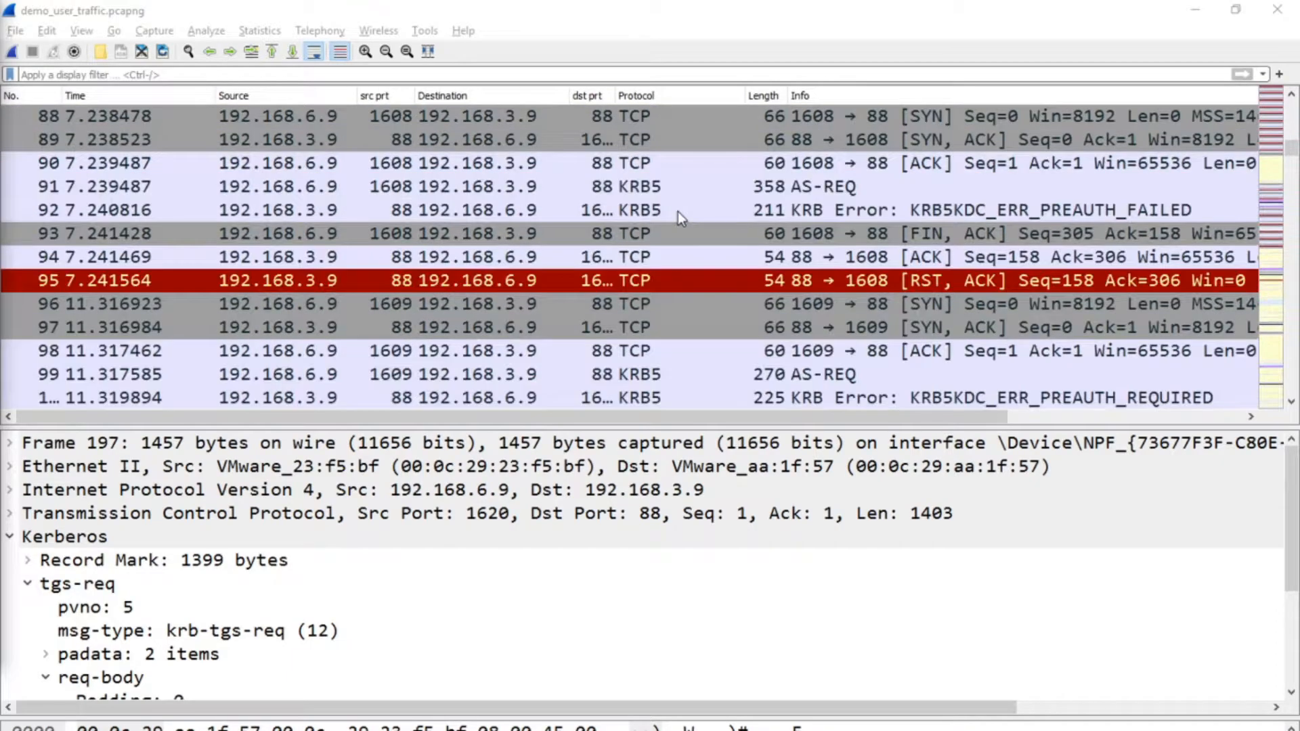
scroll(678, 211, "down", 5)
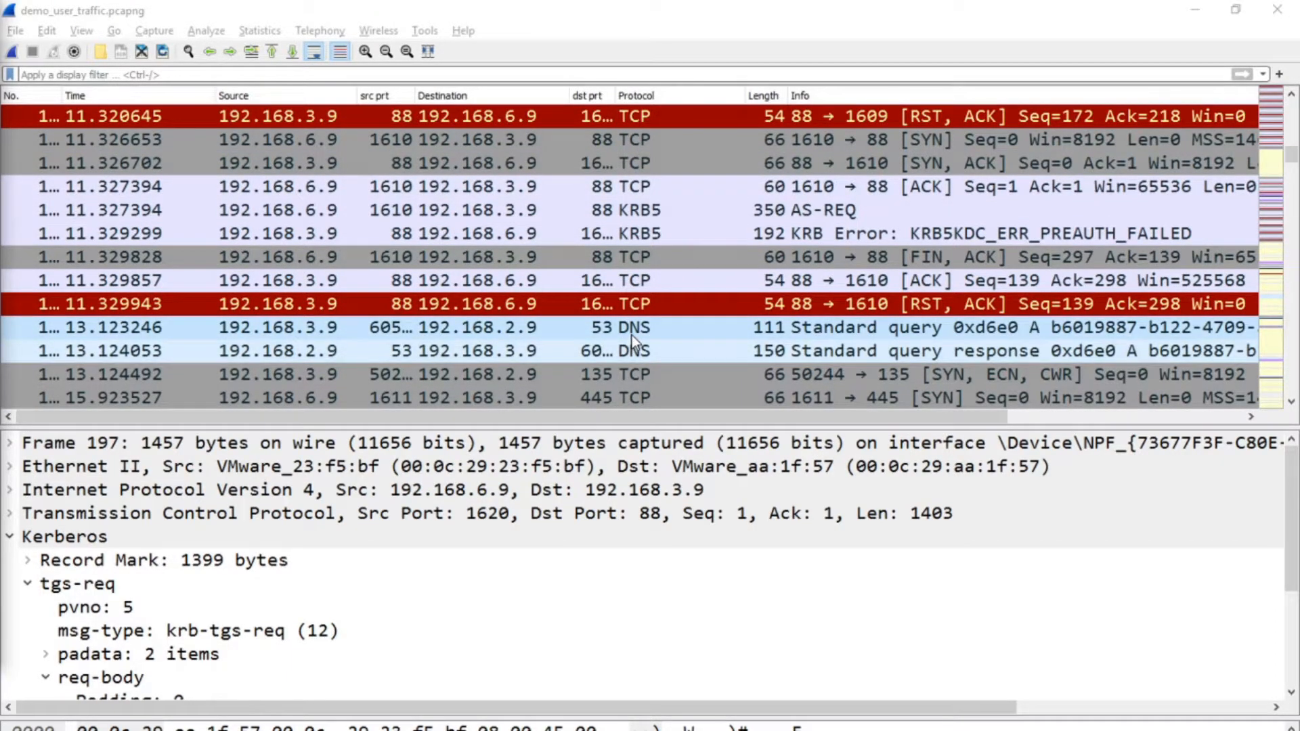
scroll(633, 332, "down", 3)
scroll(637, 291, "down", 1)
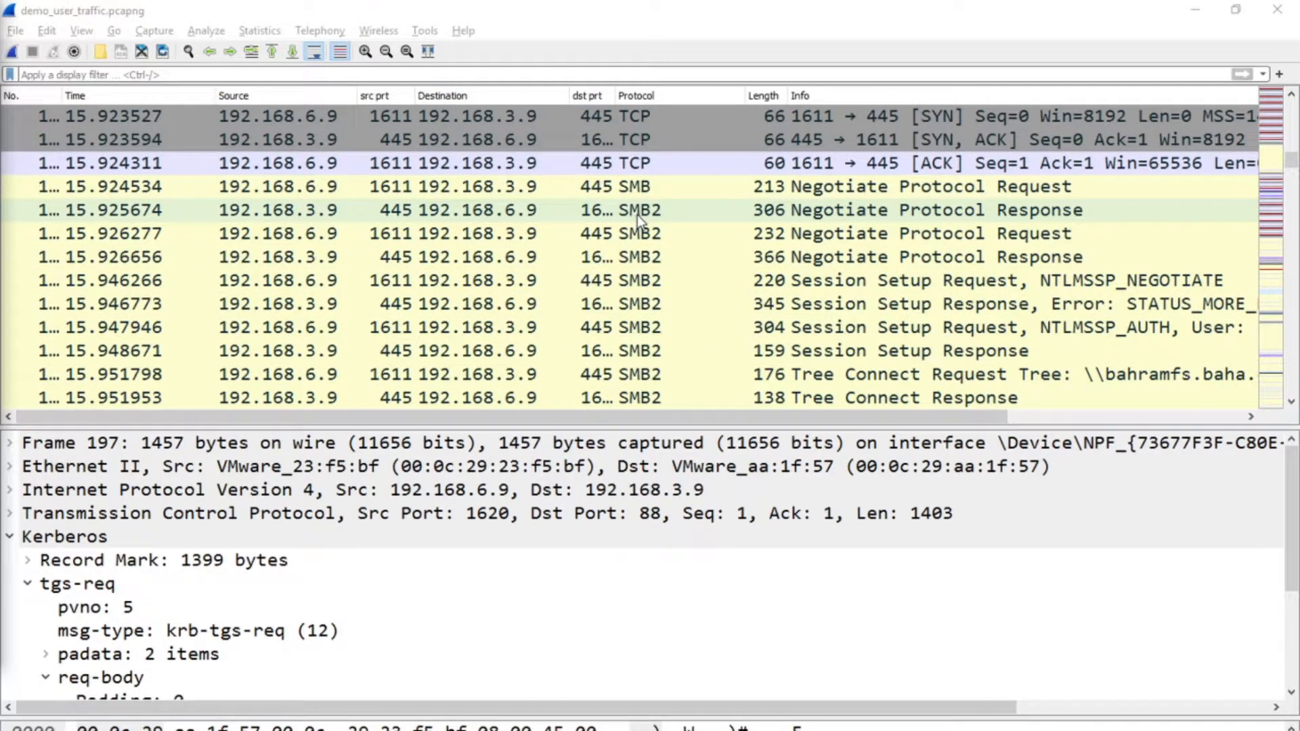
scroll(637, 214, "down", 4)
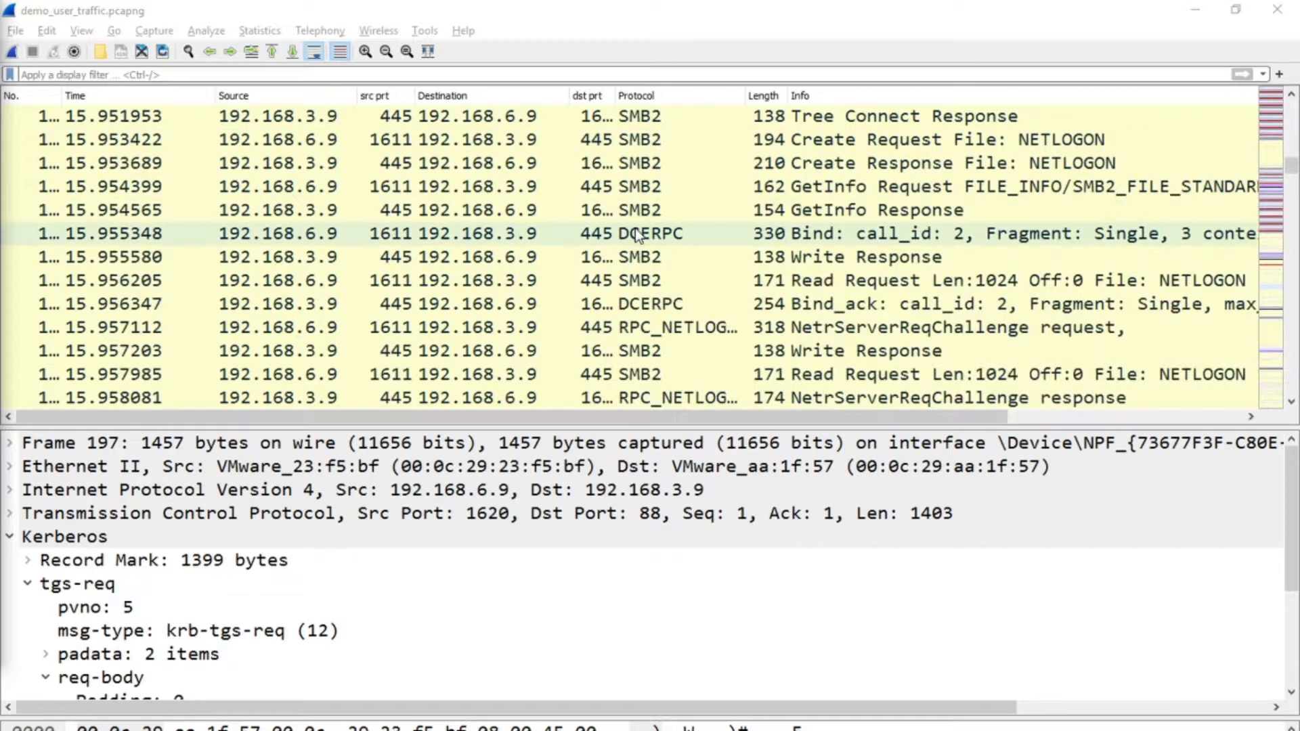
scroll(638, 244, "down", 4)
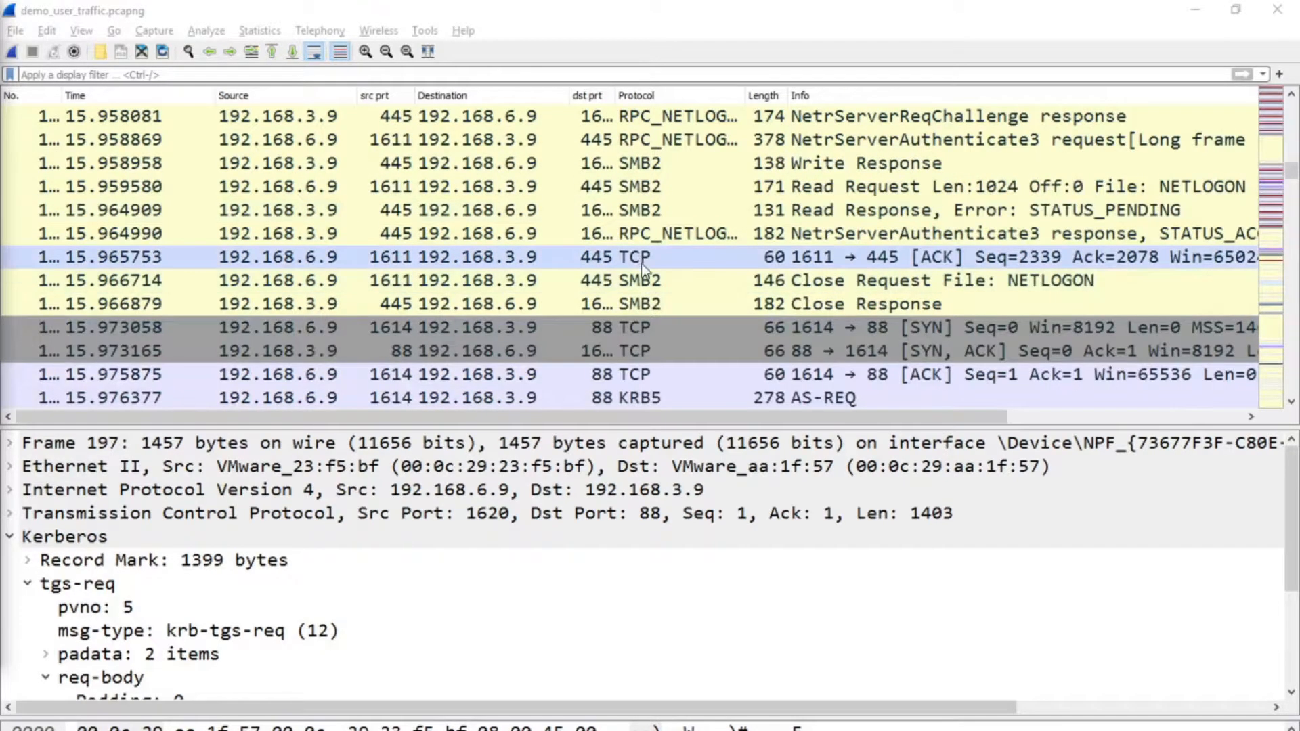
scroll(641, 263, "down", 3)
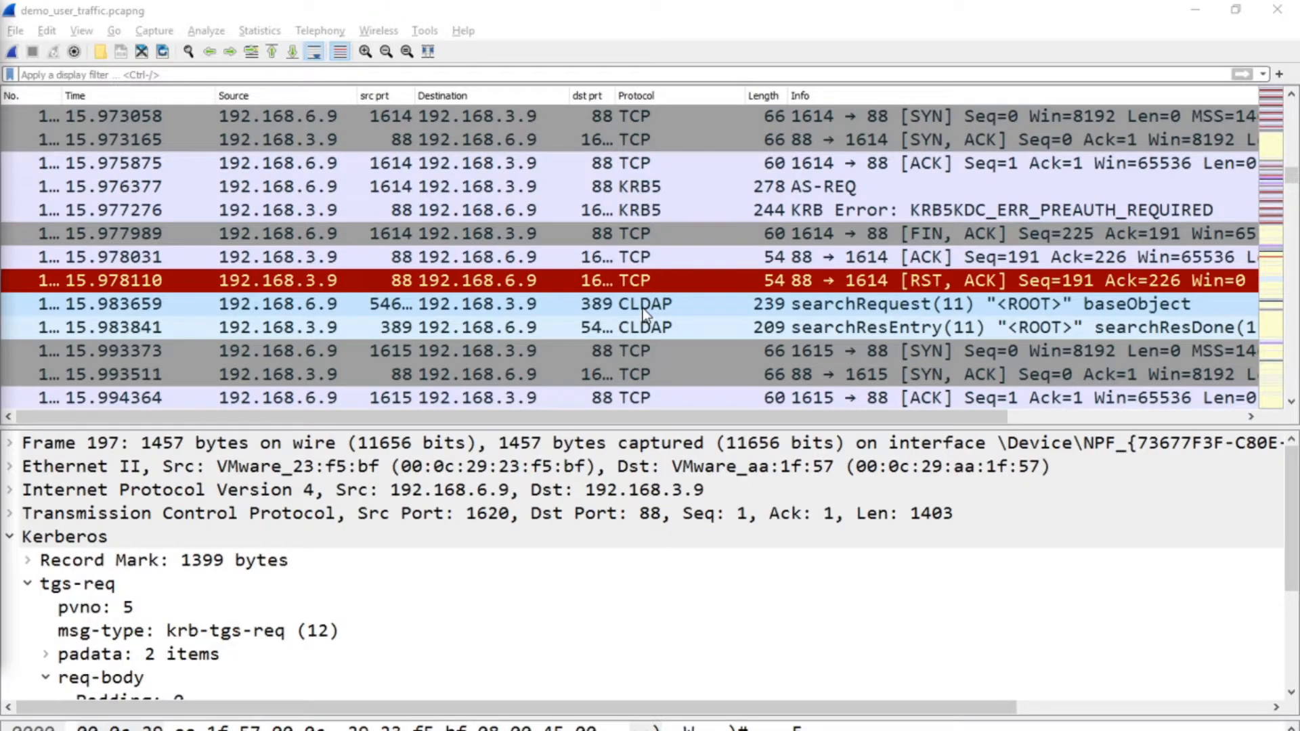
scroll(643, 307, "down", 3)
scroll(641, 302, "down", 3)
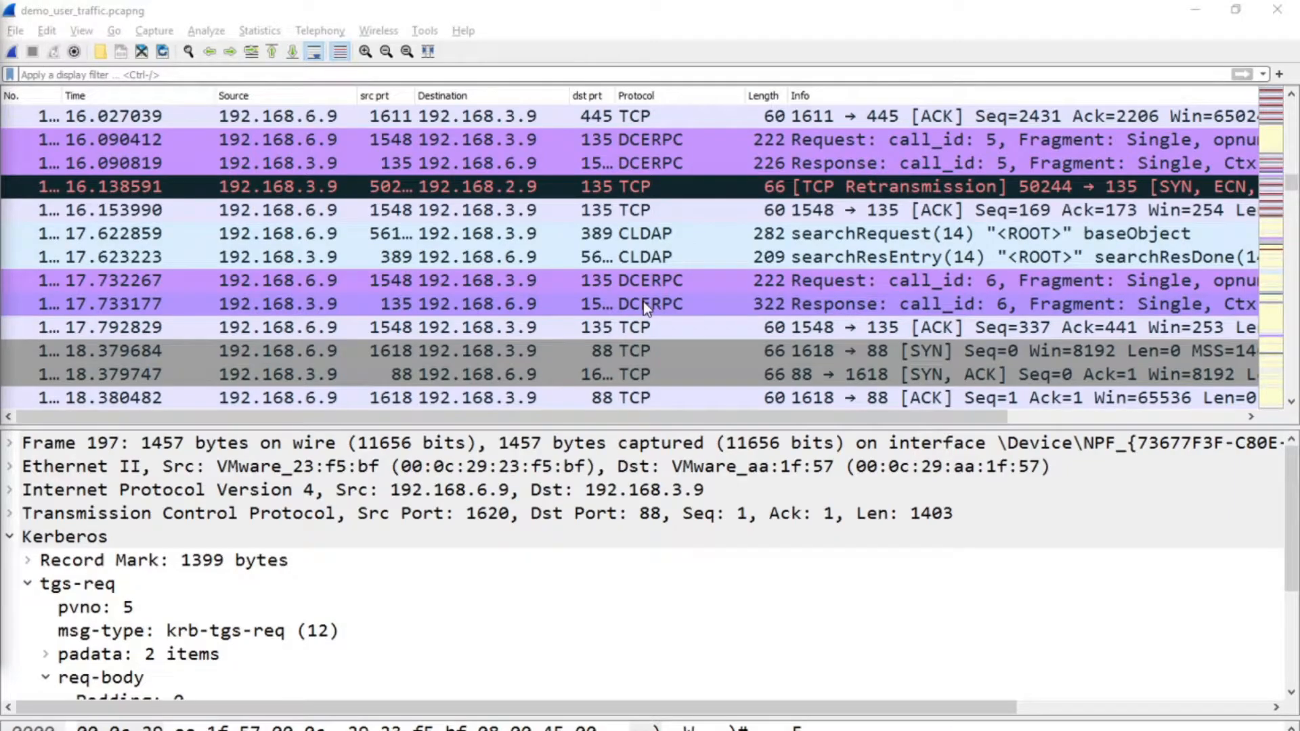
scroll(643, 302, "down", 6)
scroll(645, 306, "down", 11)
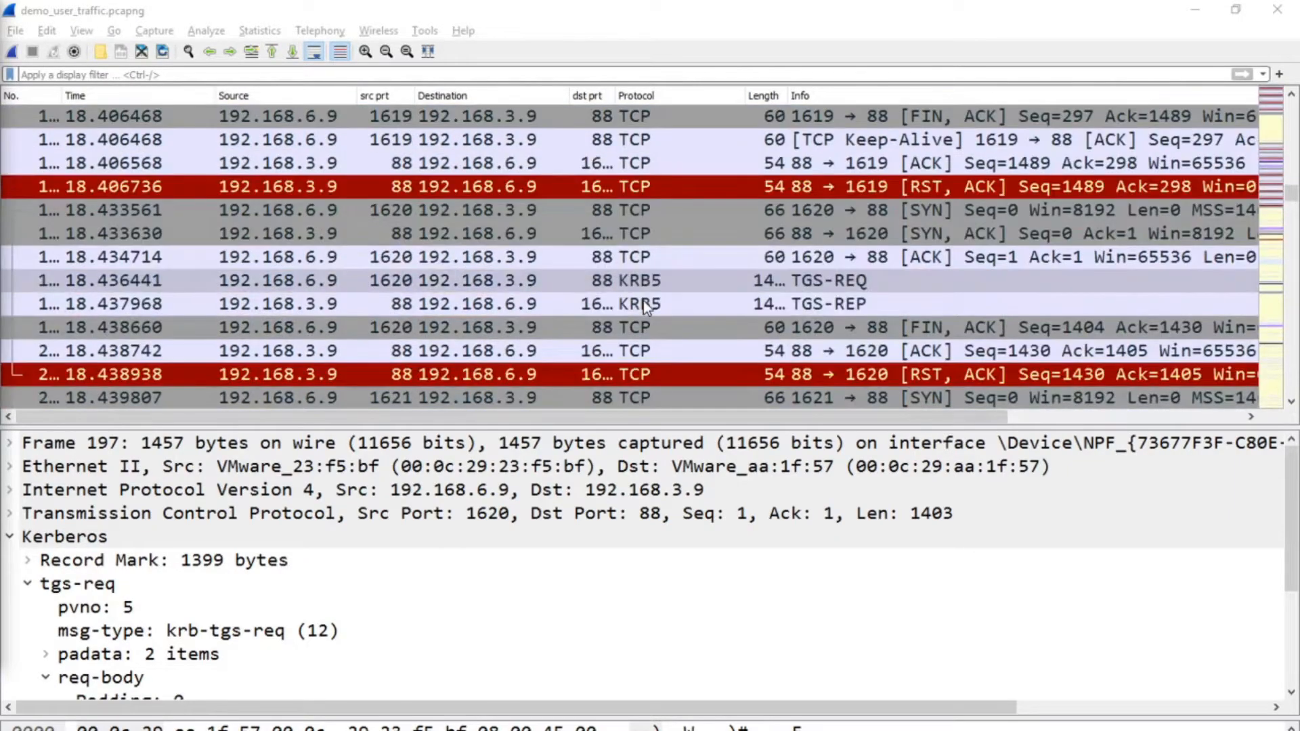
scroll(645, 306, "down", 8)
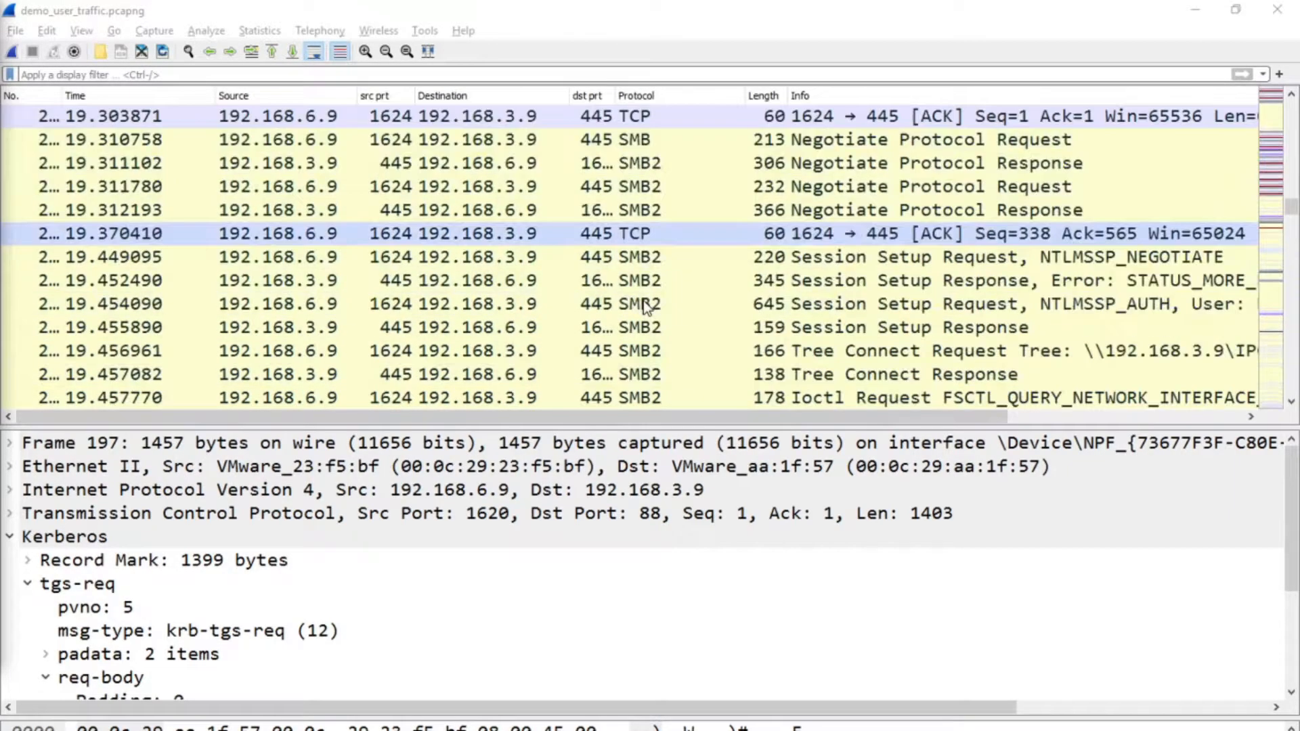
scroll(643, 303, "down", 2)
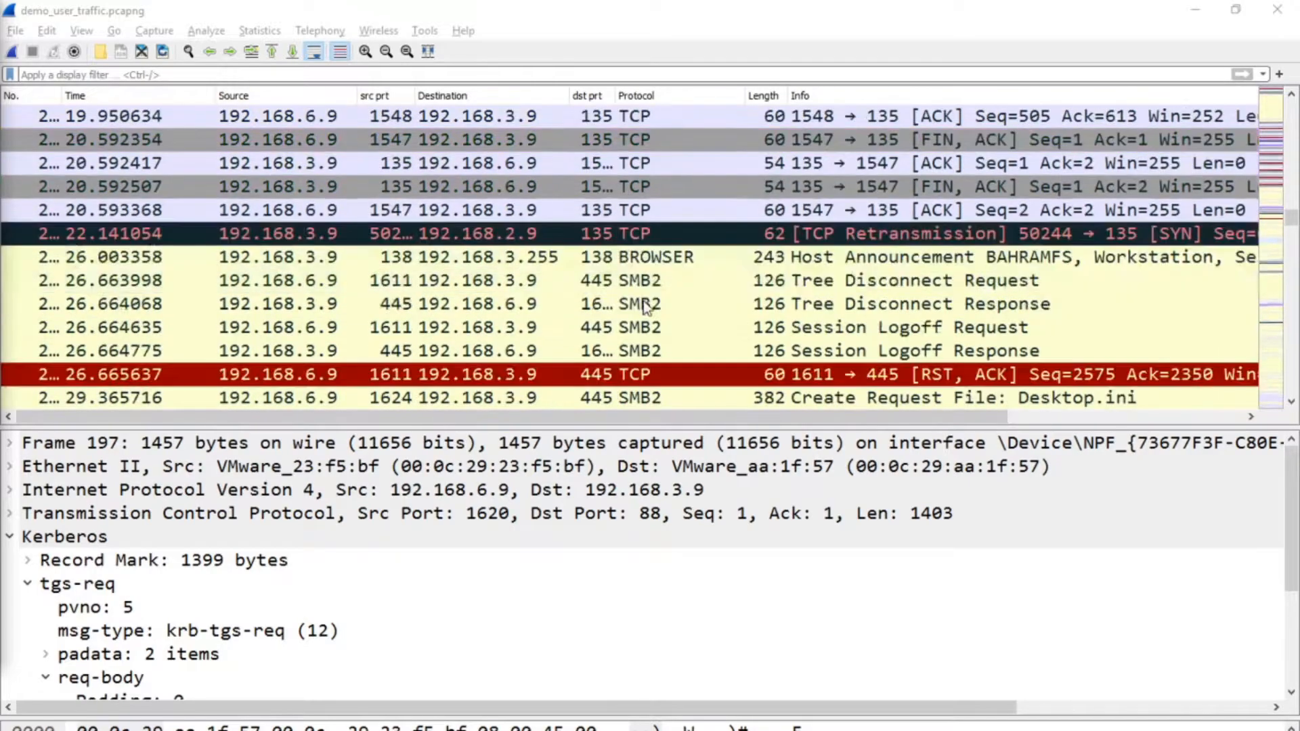
scroll(645, 308, "down", 5)
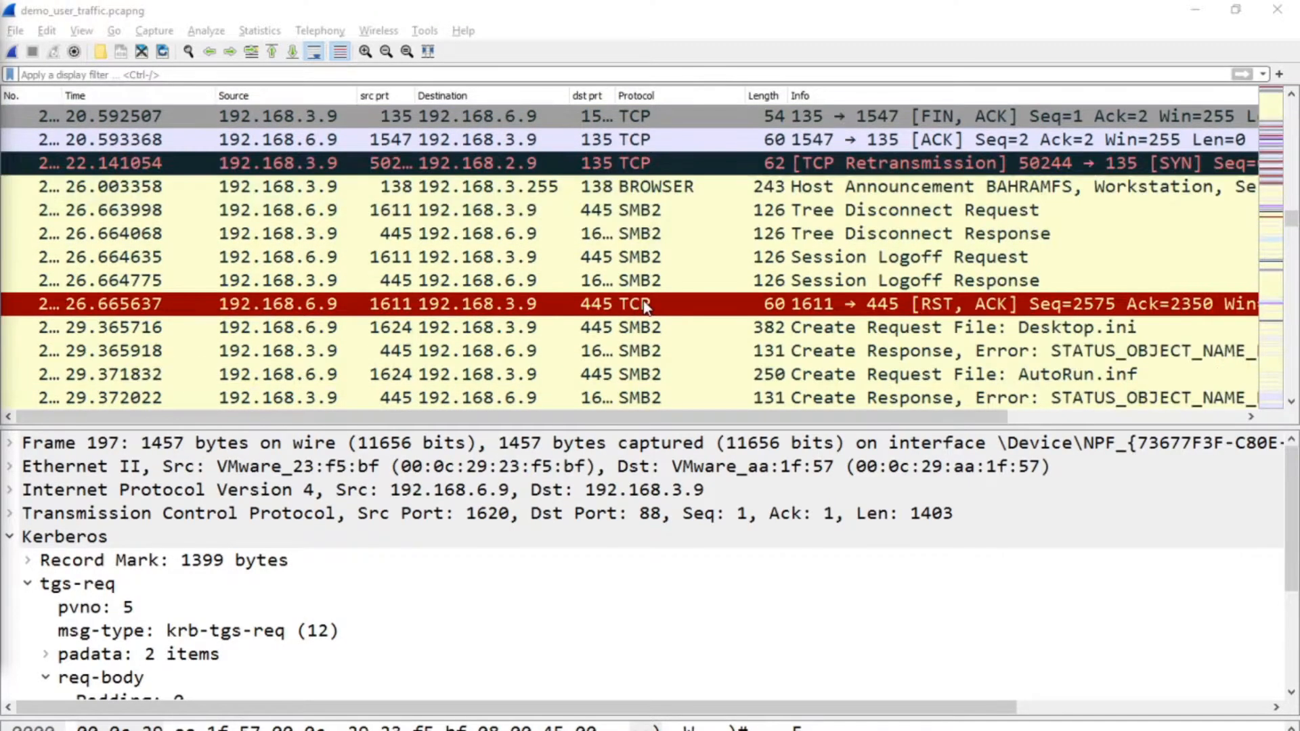
scroll(643, 303, "down", 5)
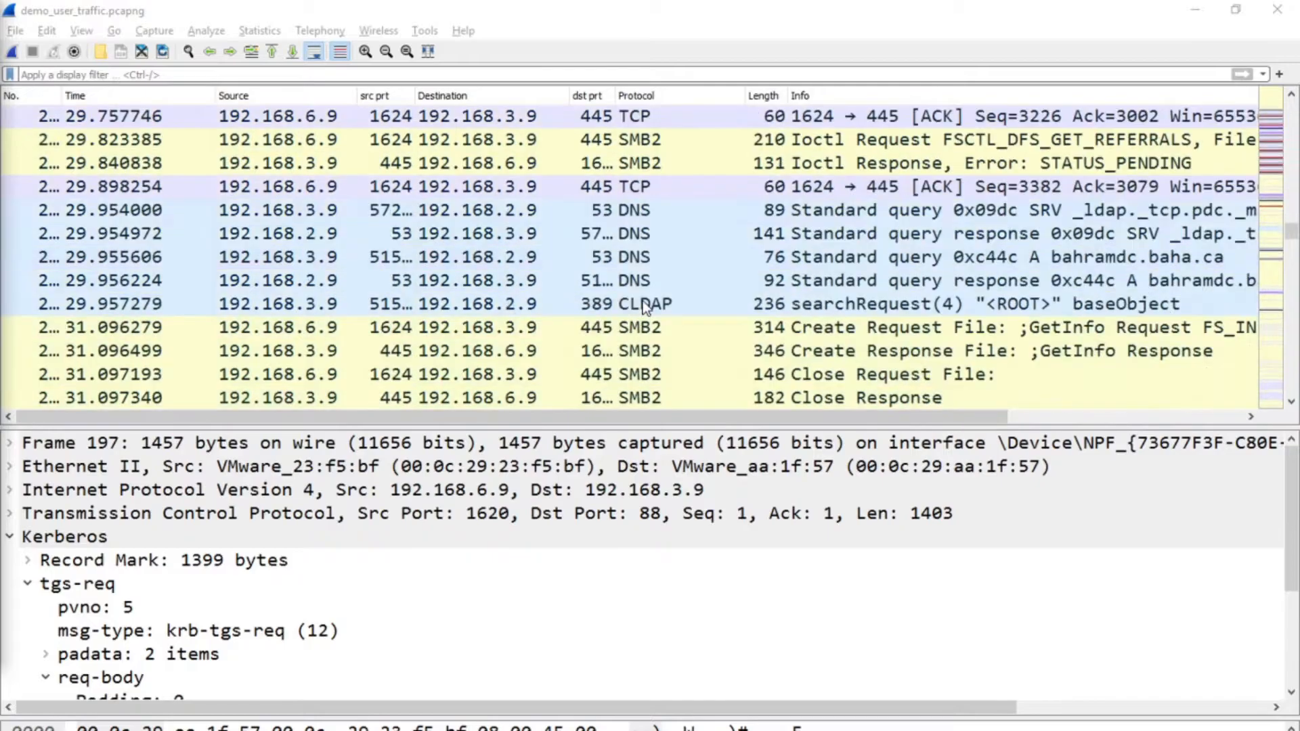
scroll(643, 306, "down", 10)
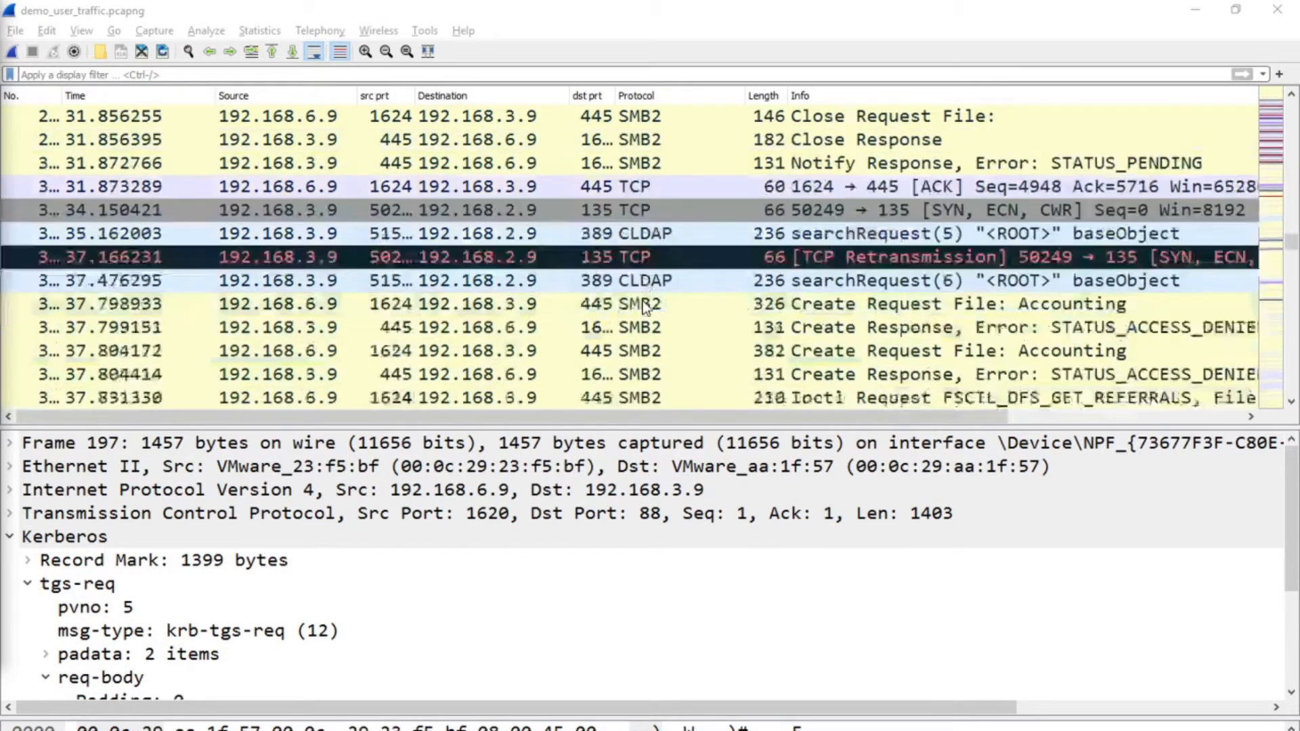
scroll(645, 306, "down", 13)
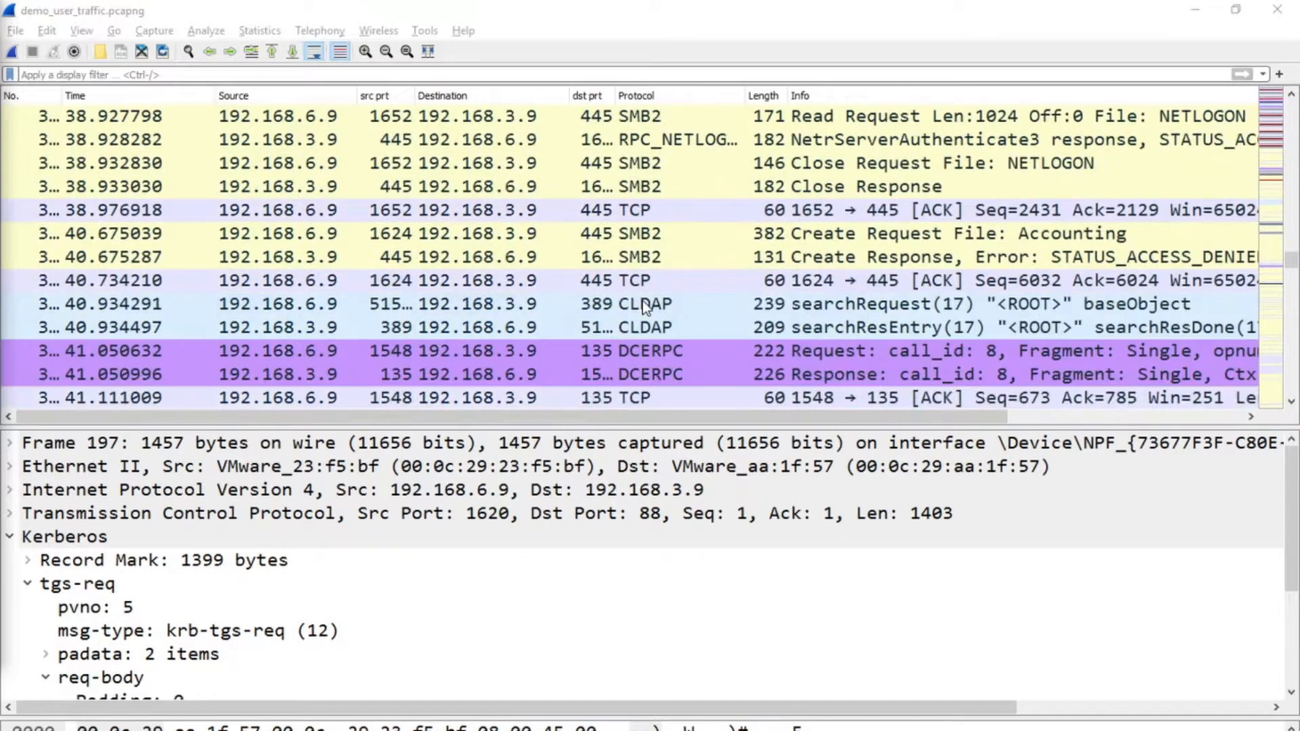
scroll(643, 304, "down", 15)
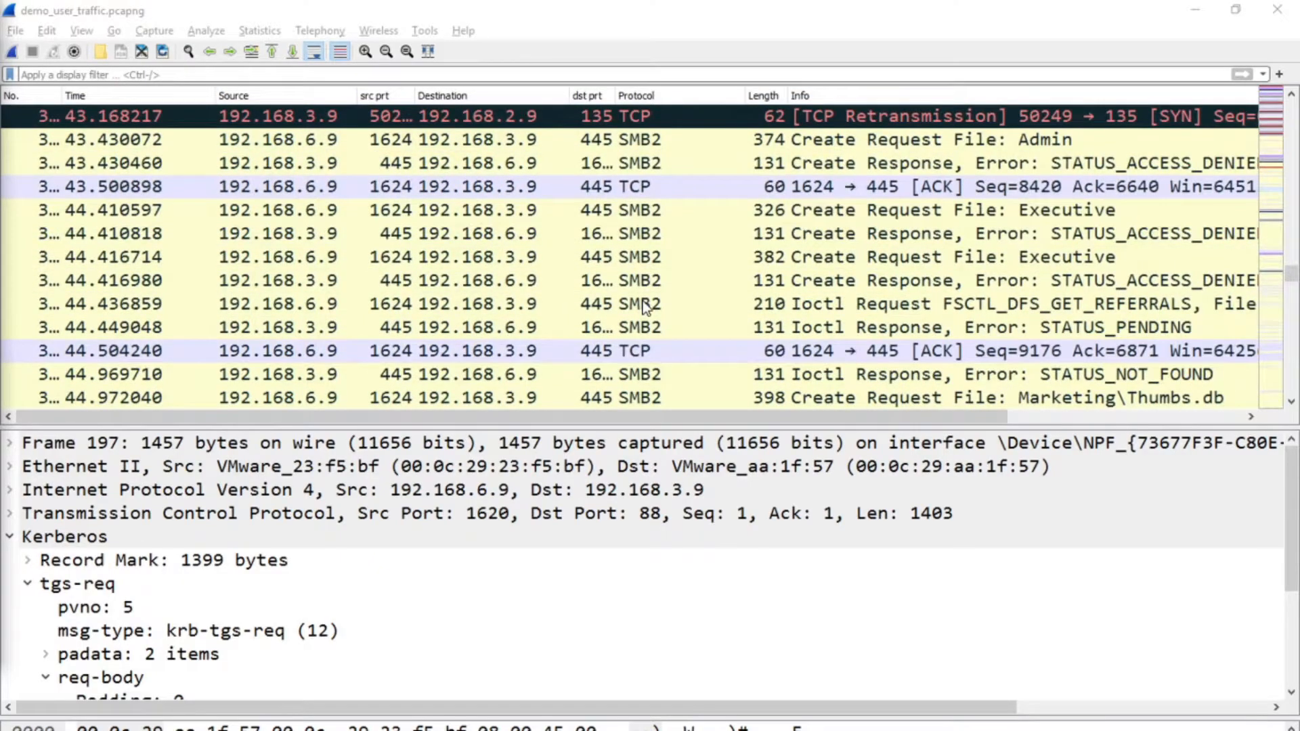
scroll(643, 306, "down", 15)
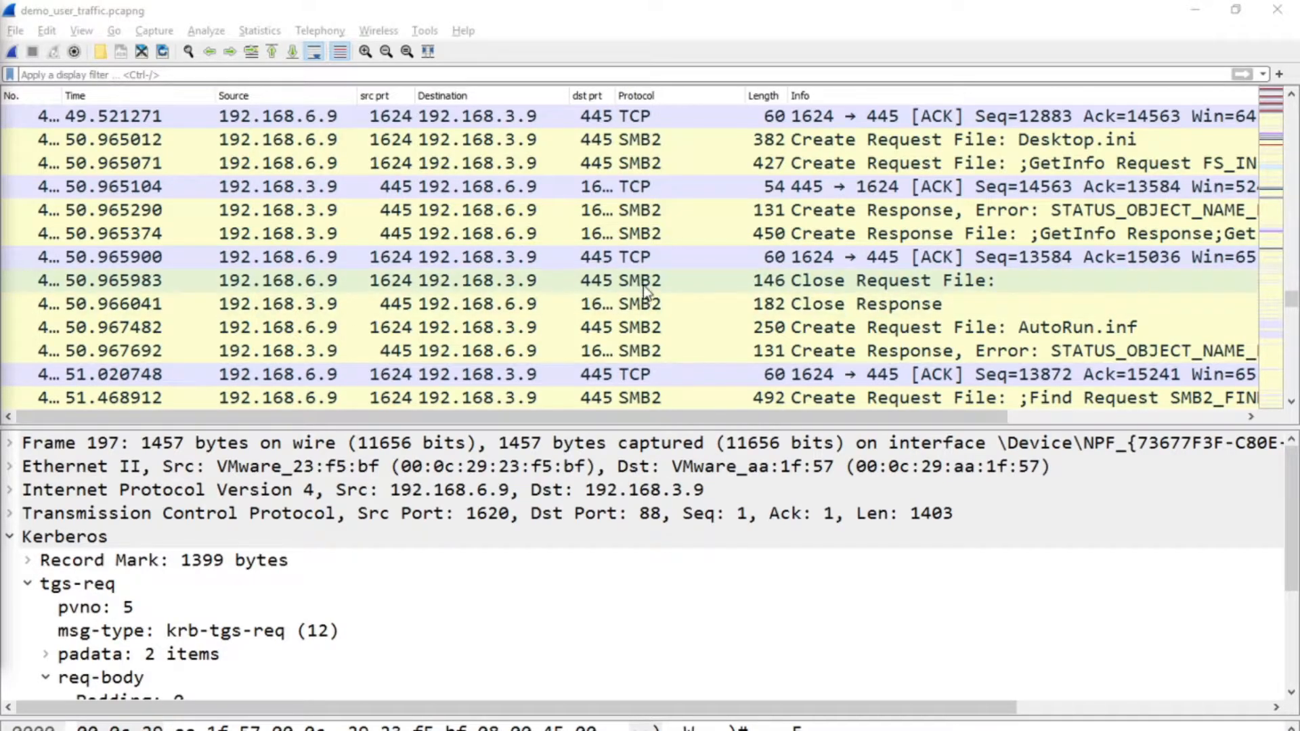
scroll(643, 290, "down", 6)
scroll(644, 291, "down", 12)
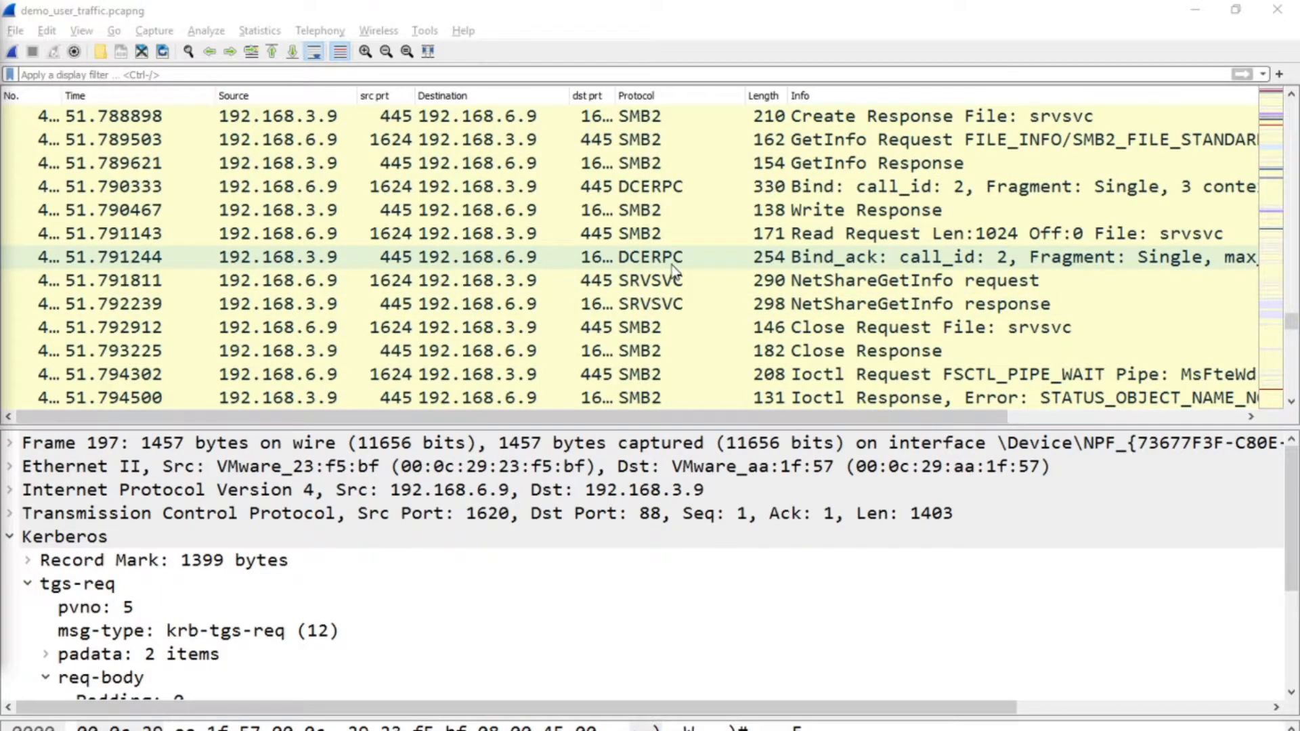
Switch to paint.net and write DNS, SMB, TCP, KRB and LDAP on separate lines of the canvas, followed by blank lines.
key("alt+Tab")
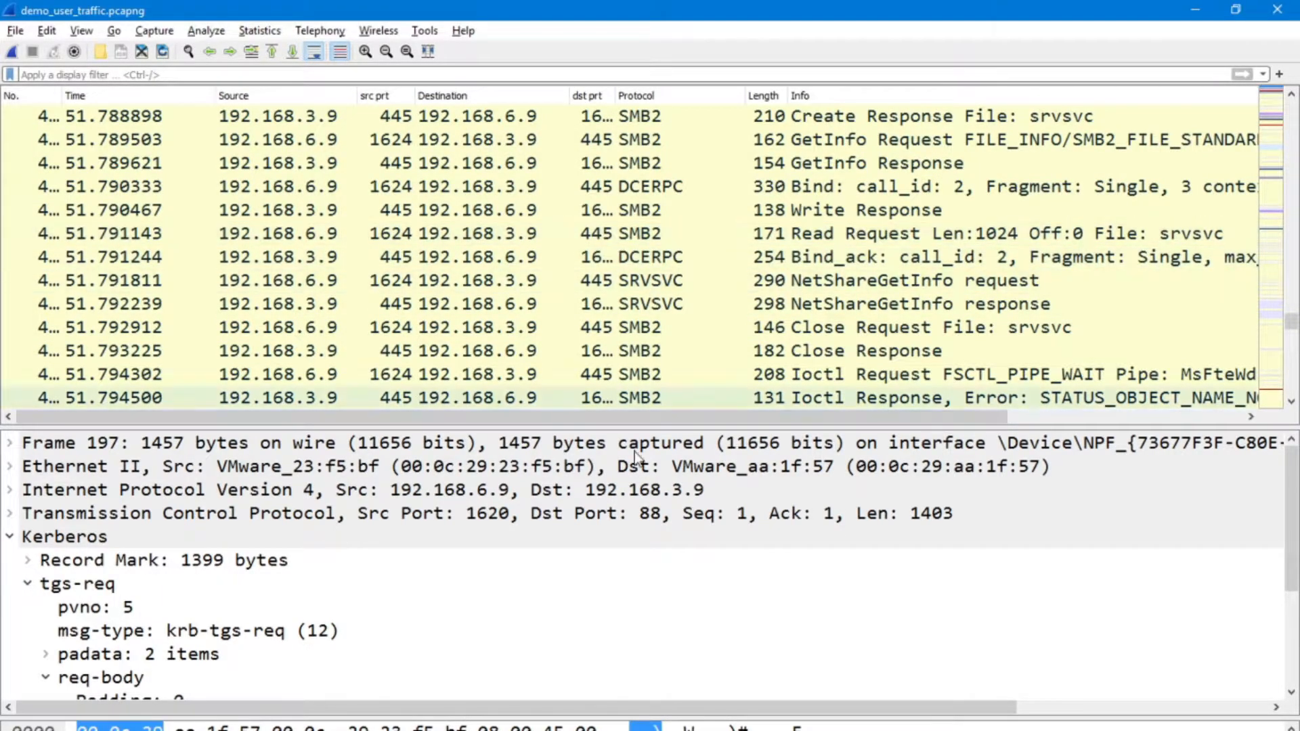
key("alt+Tab")
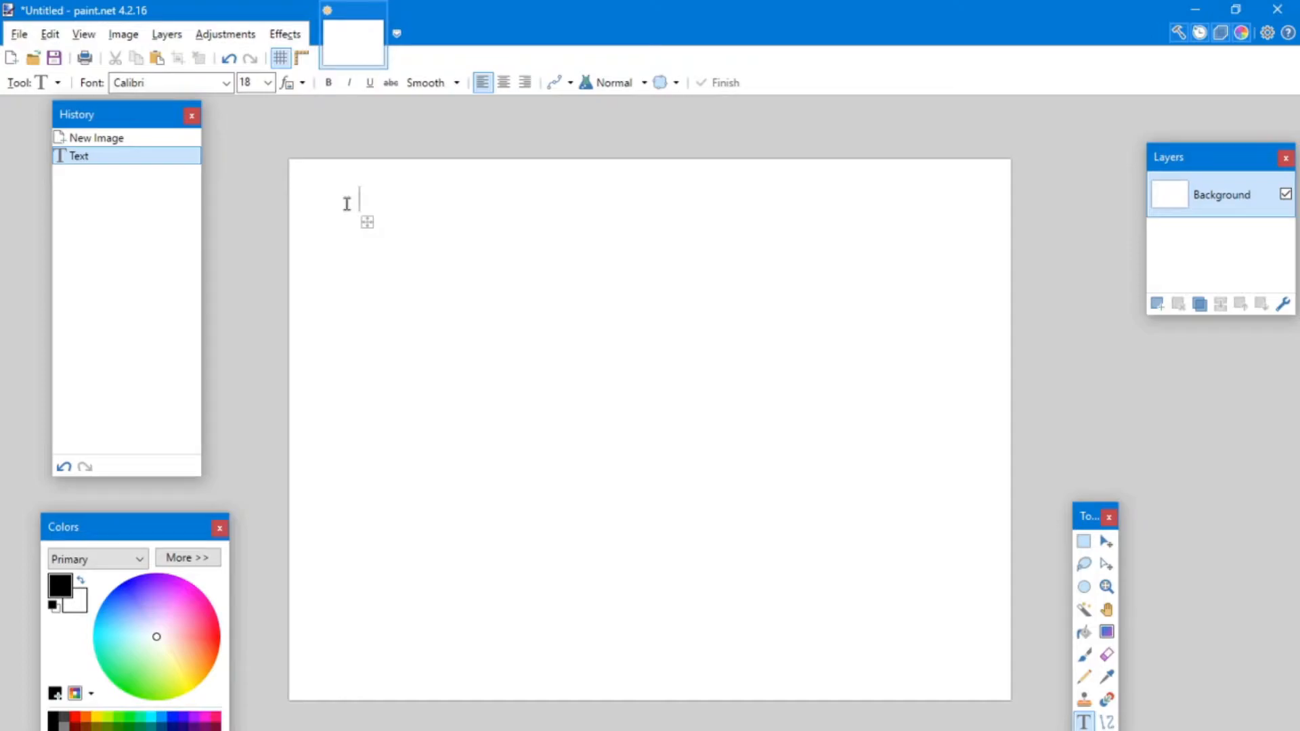
type("DNS")
key("Return")
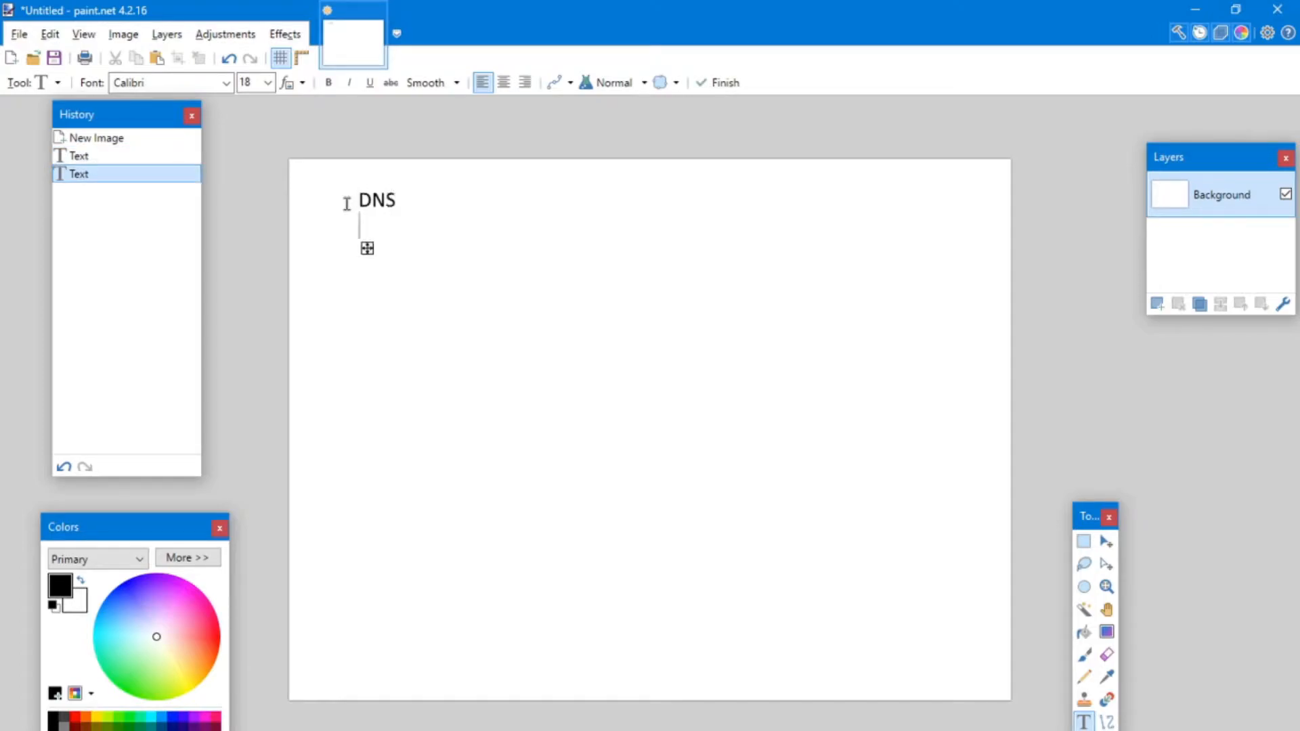
type("SMB")
key("Return")
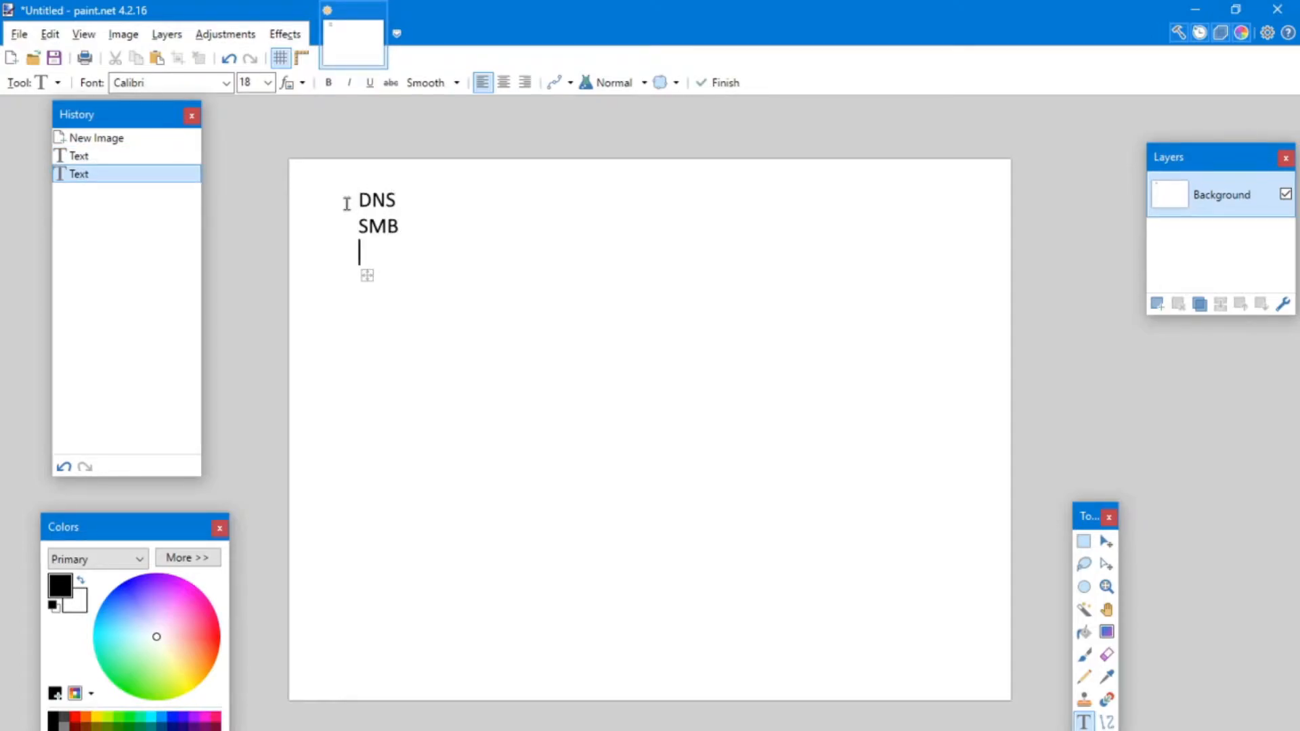
type("TCP")
key("Return")
type("KRB")
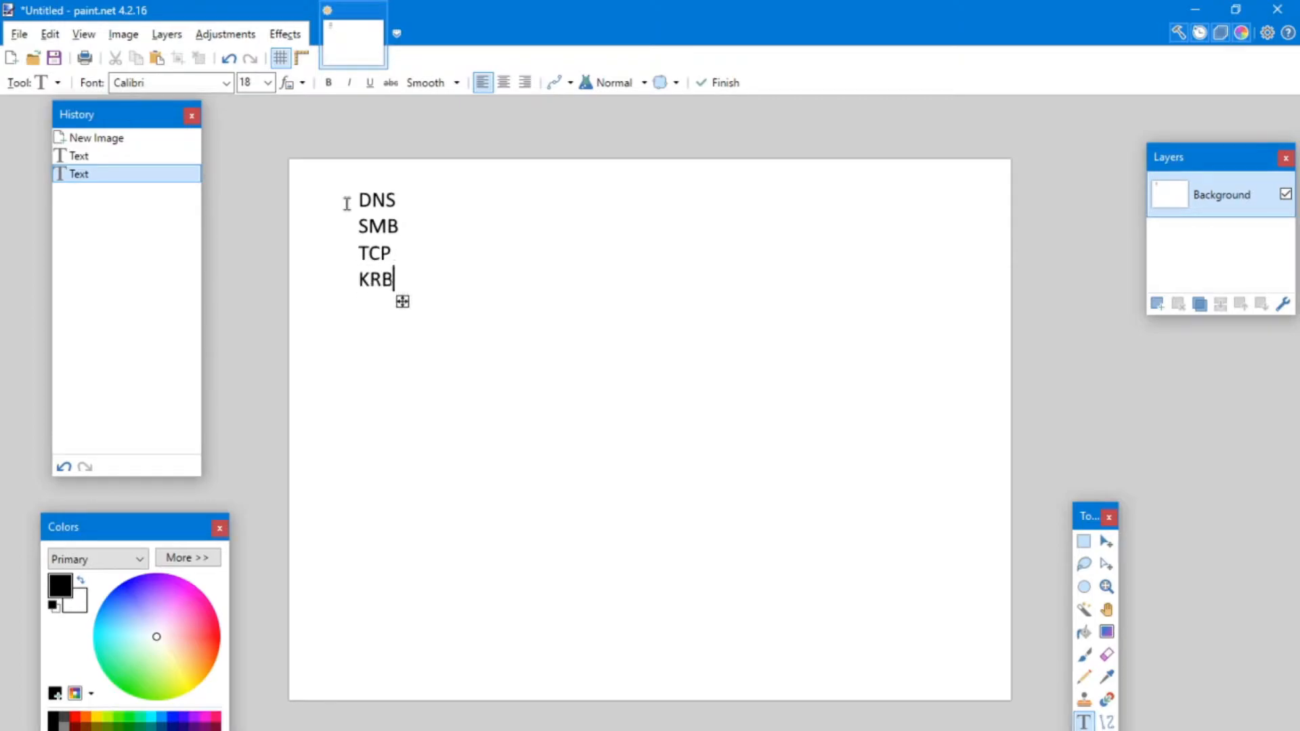
key("Return")
type("LDAP")
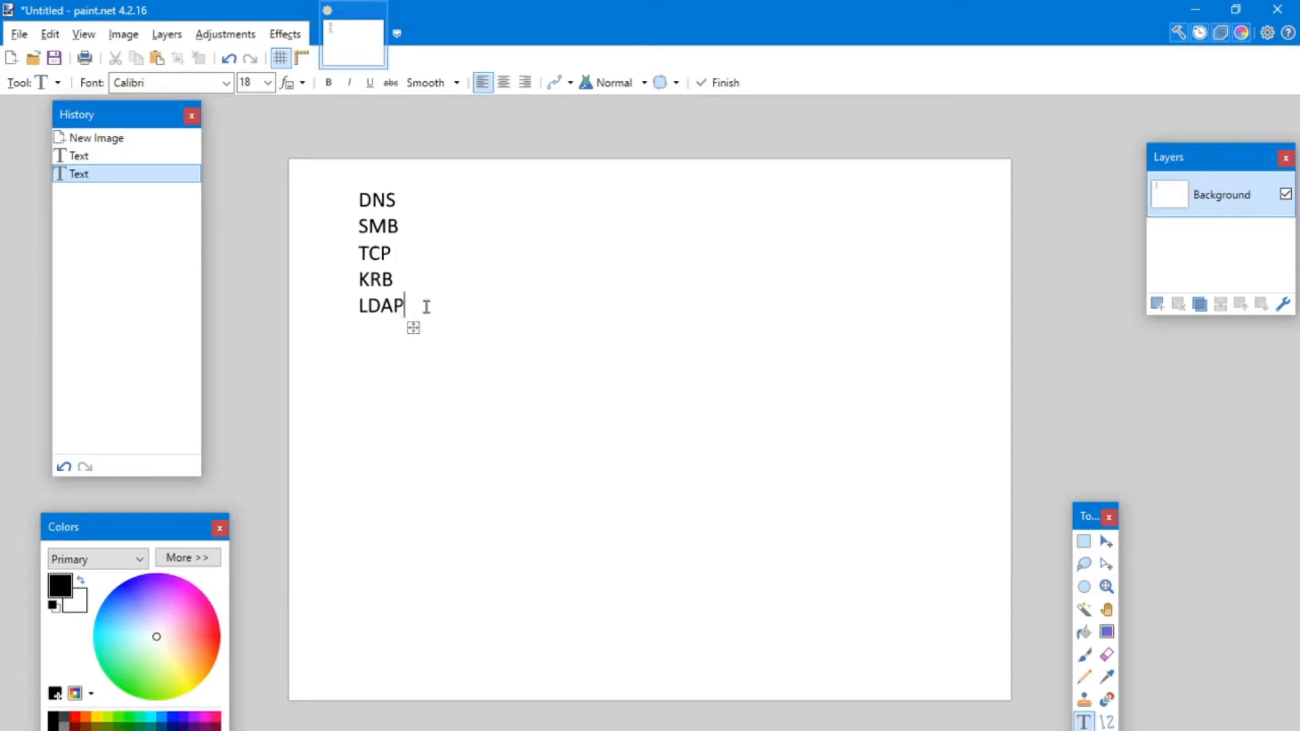
key("Return")
key("Return")
key("Return")
key("Return")
End the text entry on the canvas and switch back to the demo_user_traffic.pcapng capture in Wireshark.
key("alt+Tab")
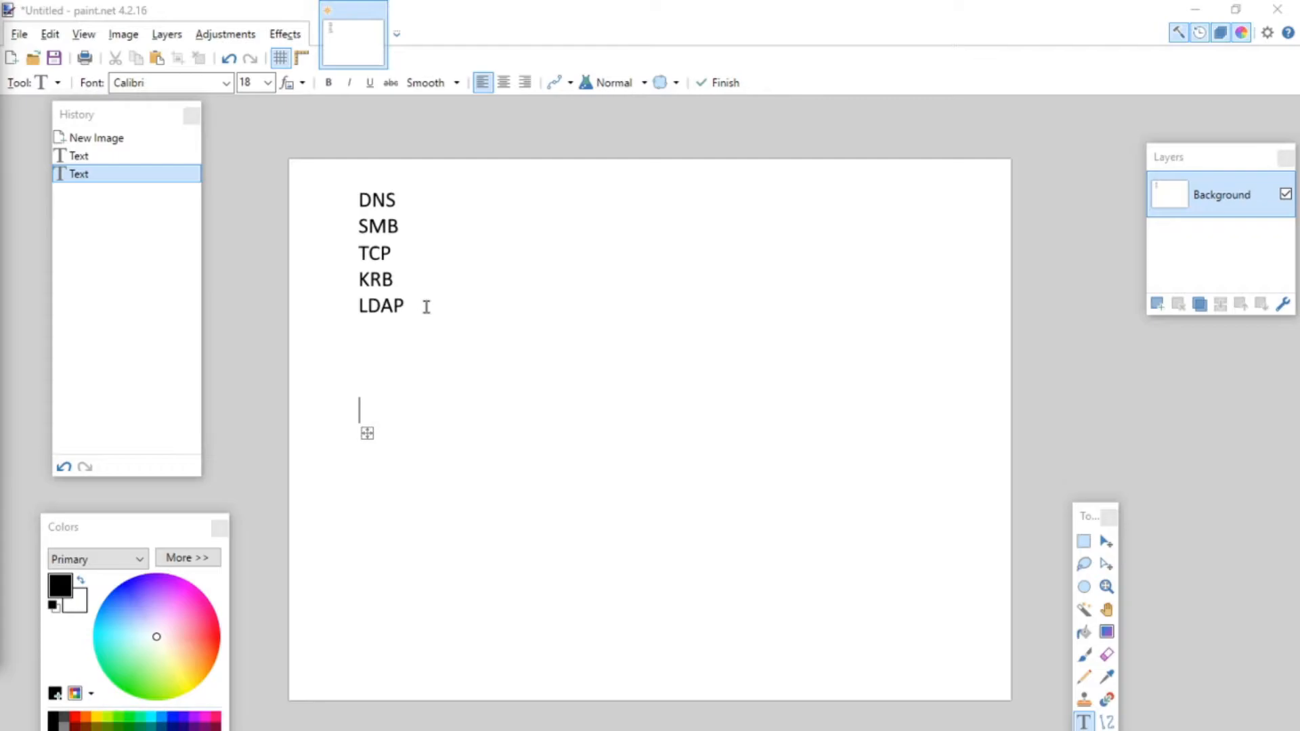
left_click(565, 425)
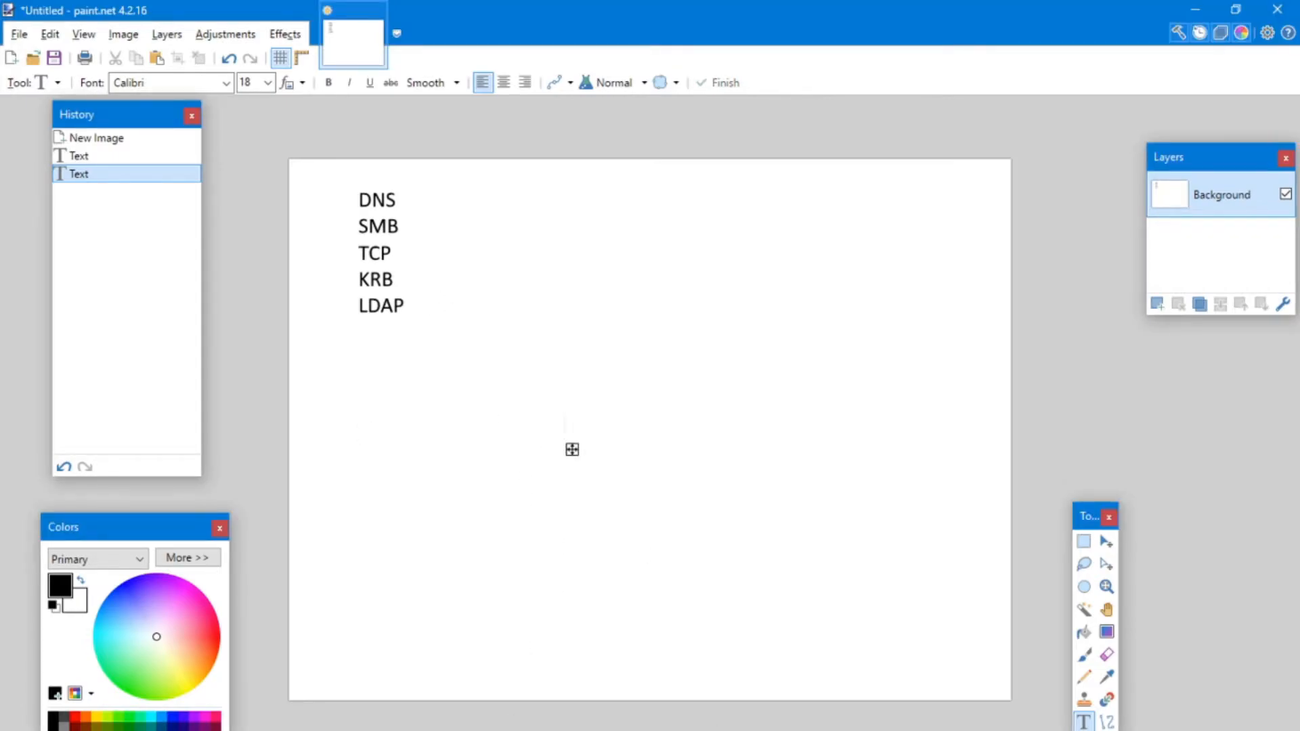
left_click(653, 730)
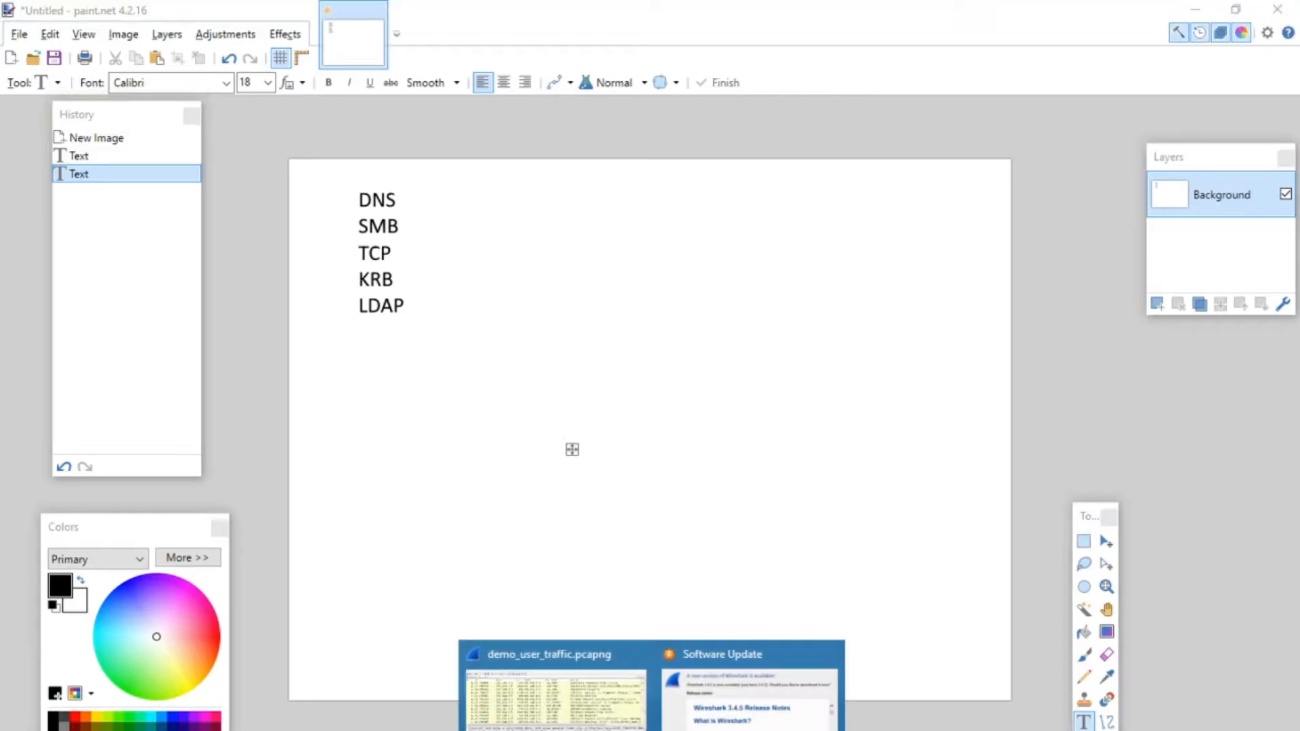
left_click(600, 722)
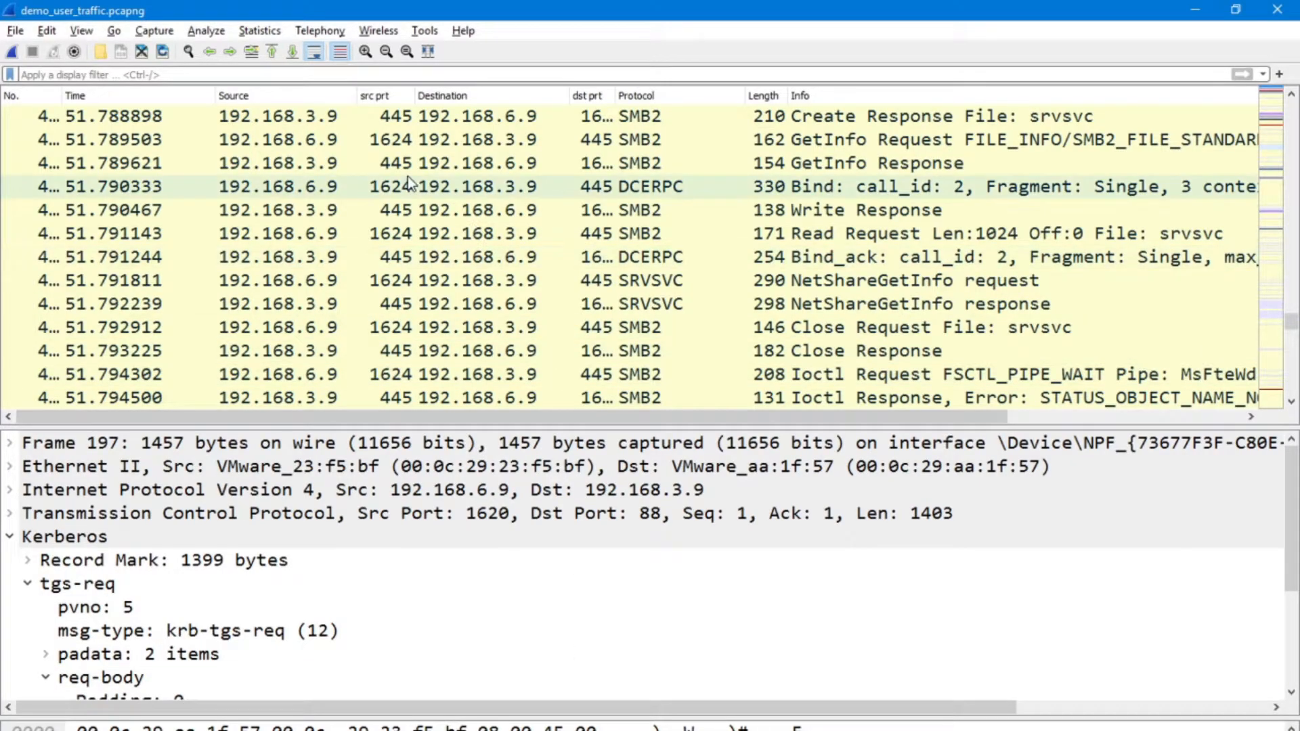
Open the Endpoints statistics for the capture and move their window slightly to review the IPv4 addresses.
left_click_drag(1292, 327, 1295, 113)
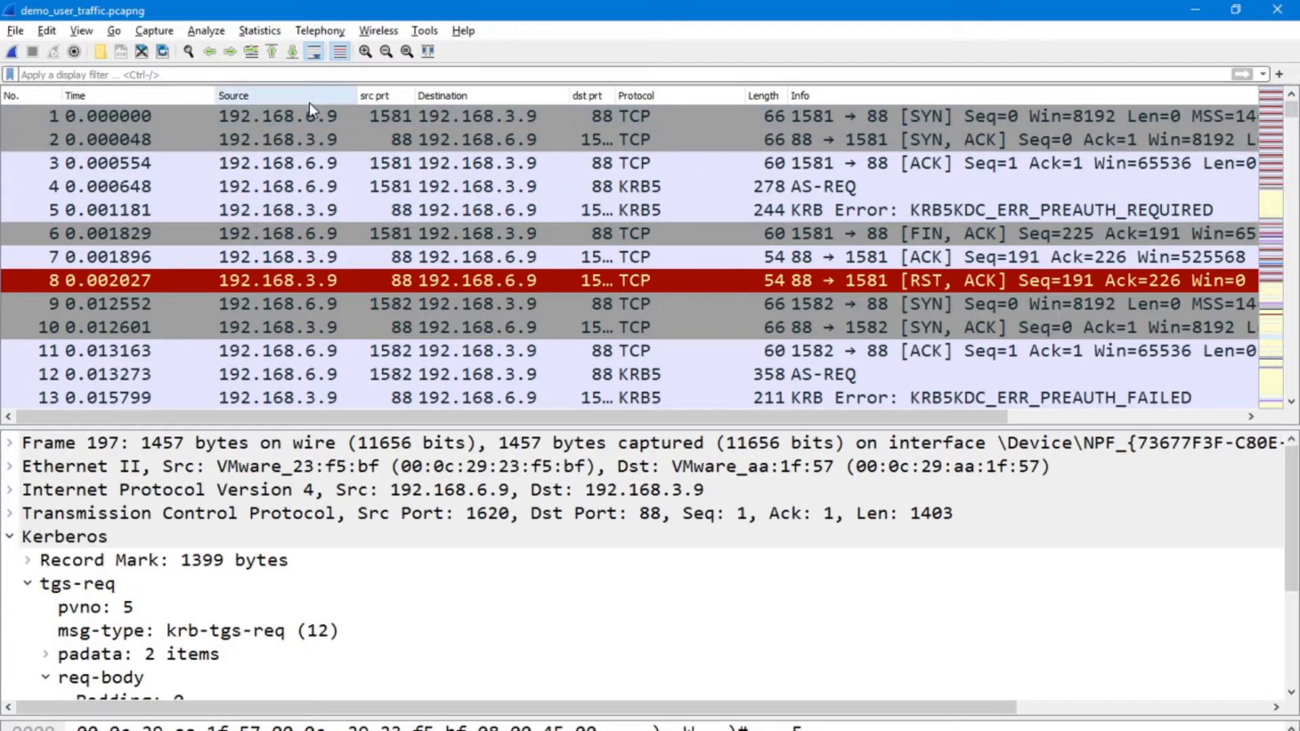
left_click(259, 32)
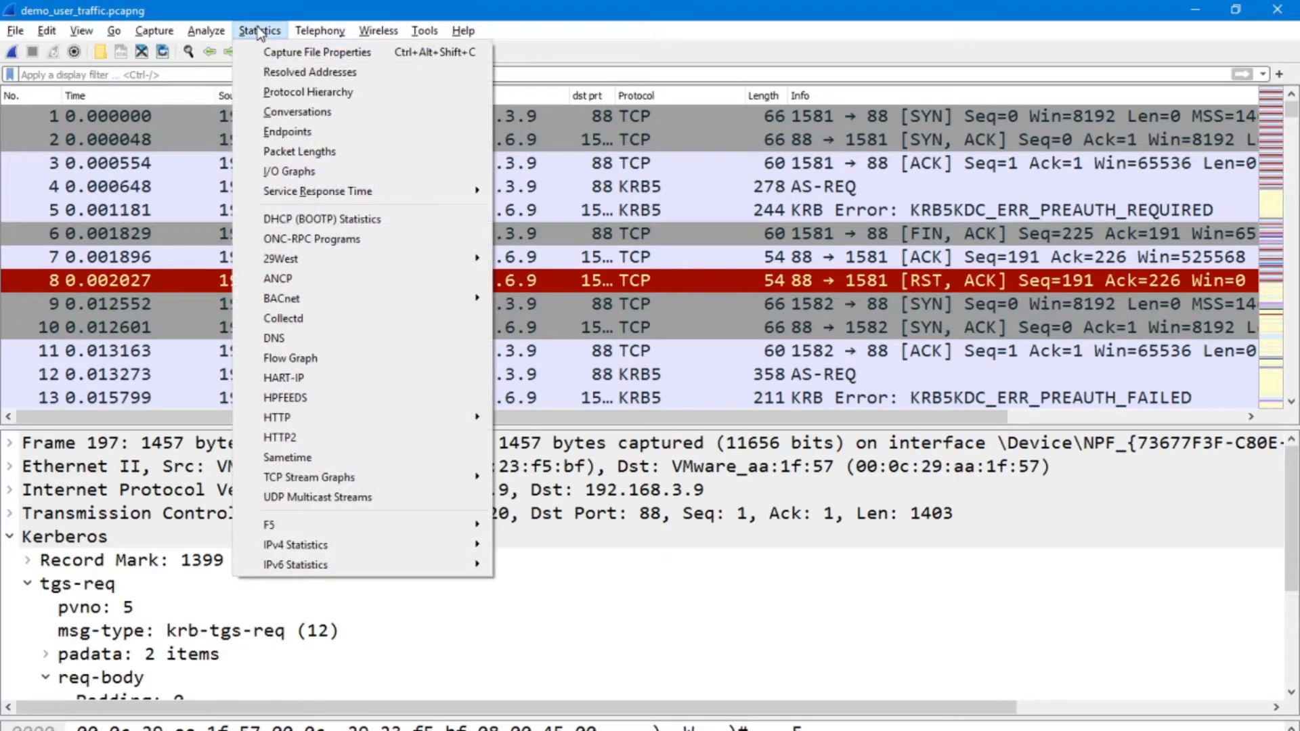
left_click(283, 133)
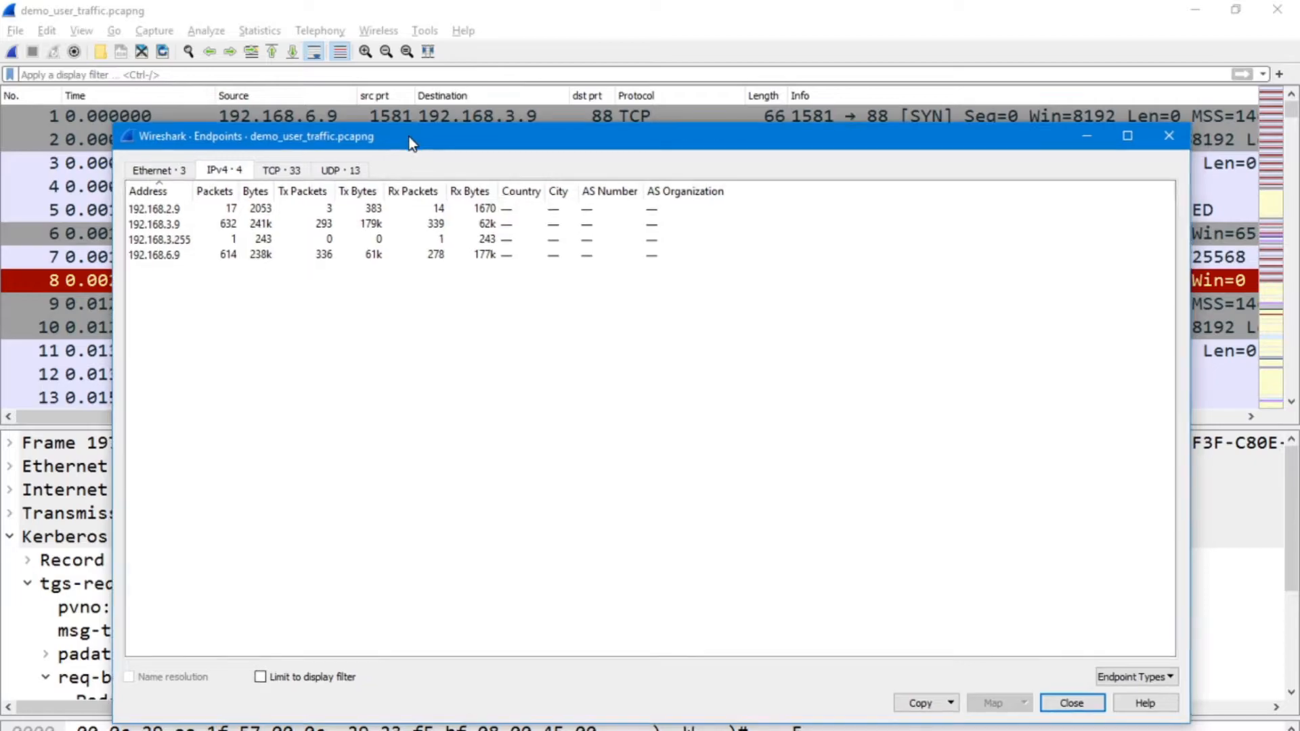
left_click_drag(438, 141, 425, 119)
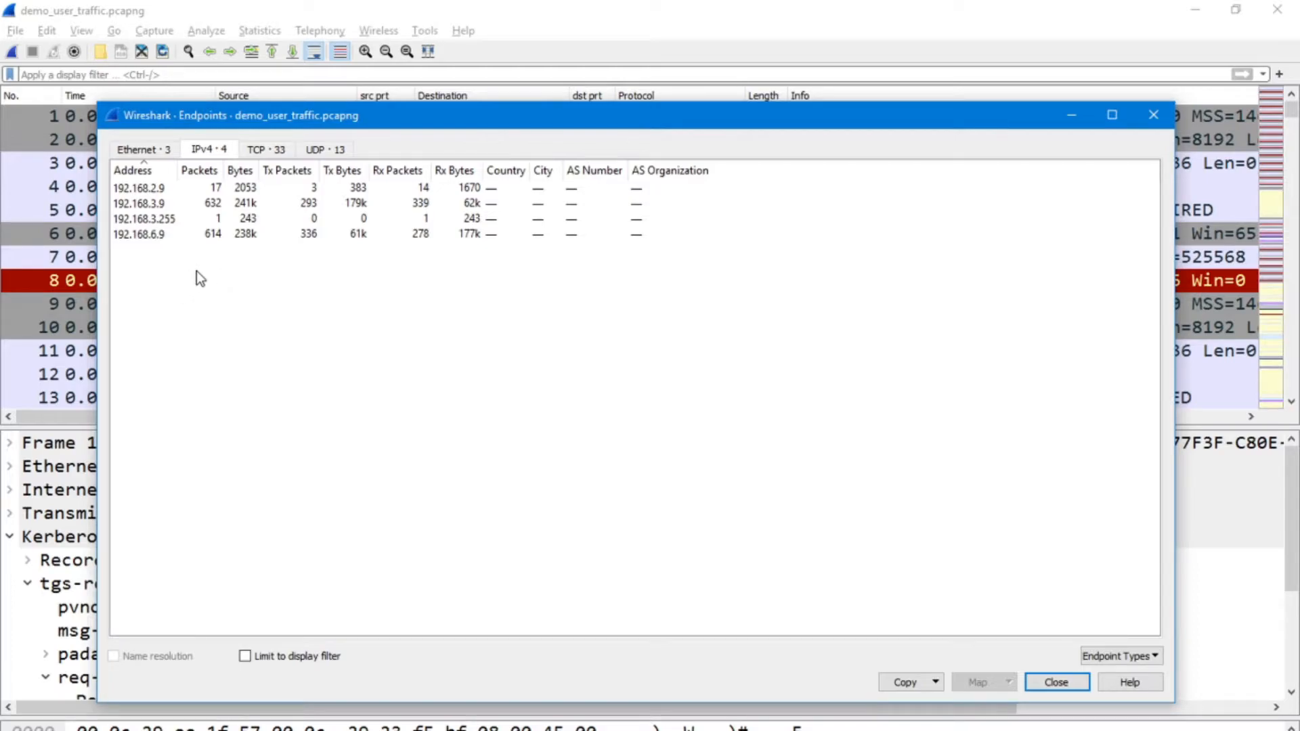
Switch to paint.net and write 3.9, 2.9 and 6.9 on separate lines beside the protocol list, followed by a blank line.
left_click_drag(408, 122, 392, 108)
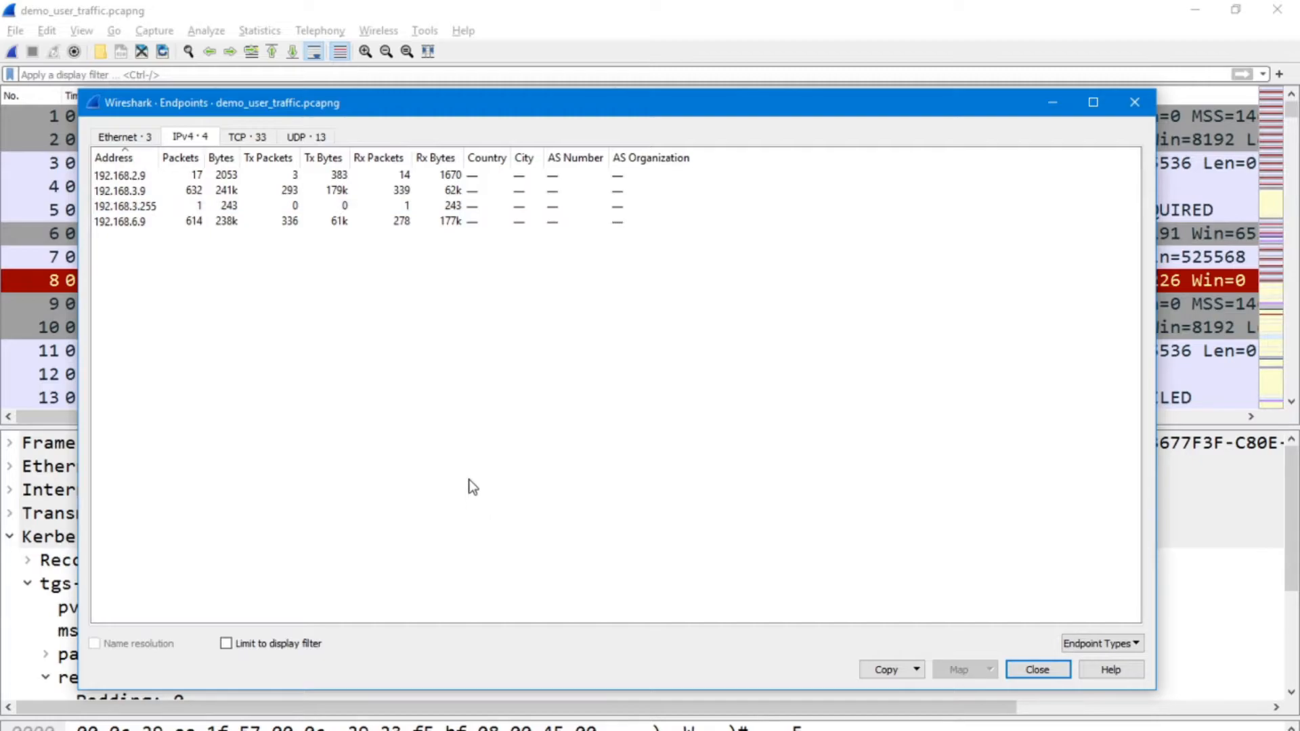
mouse_move(285, 730)
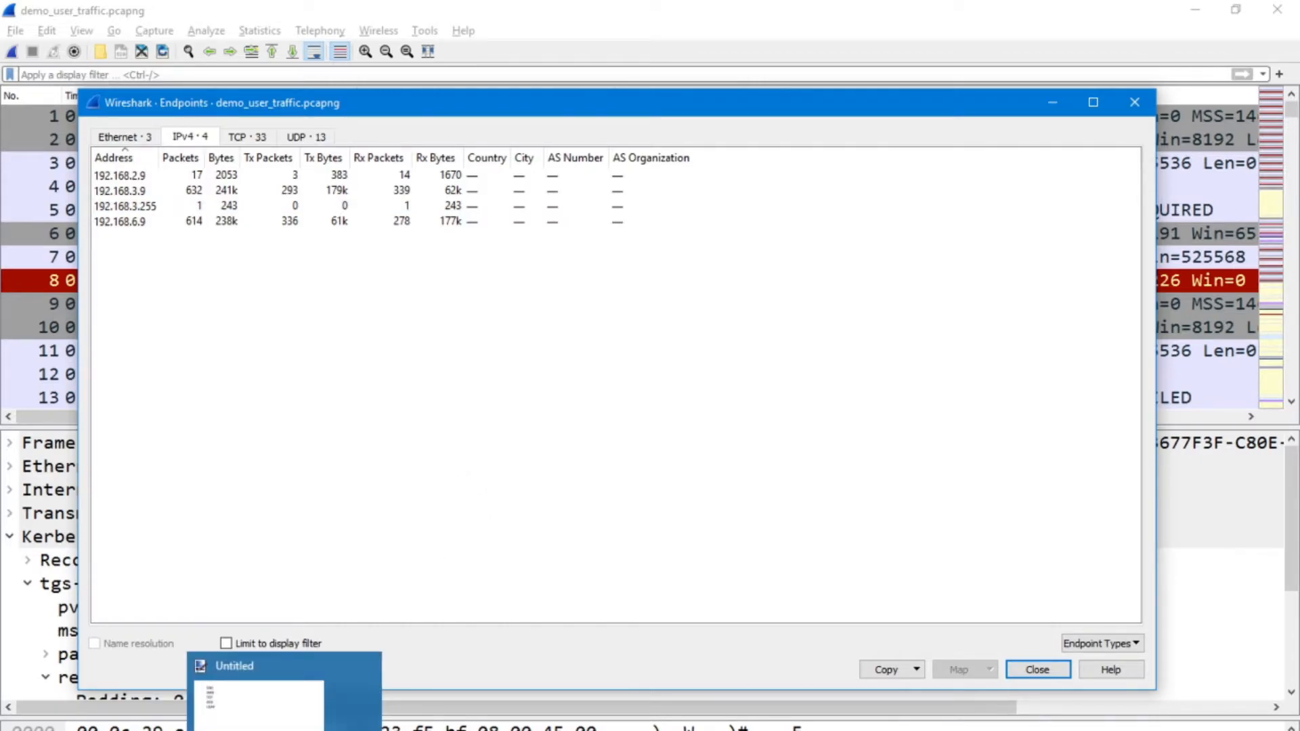
left_click(284, 694)
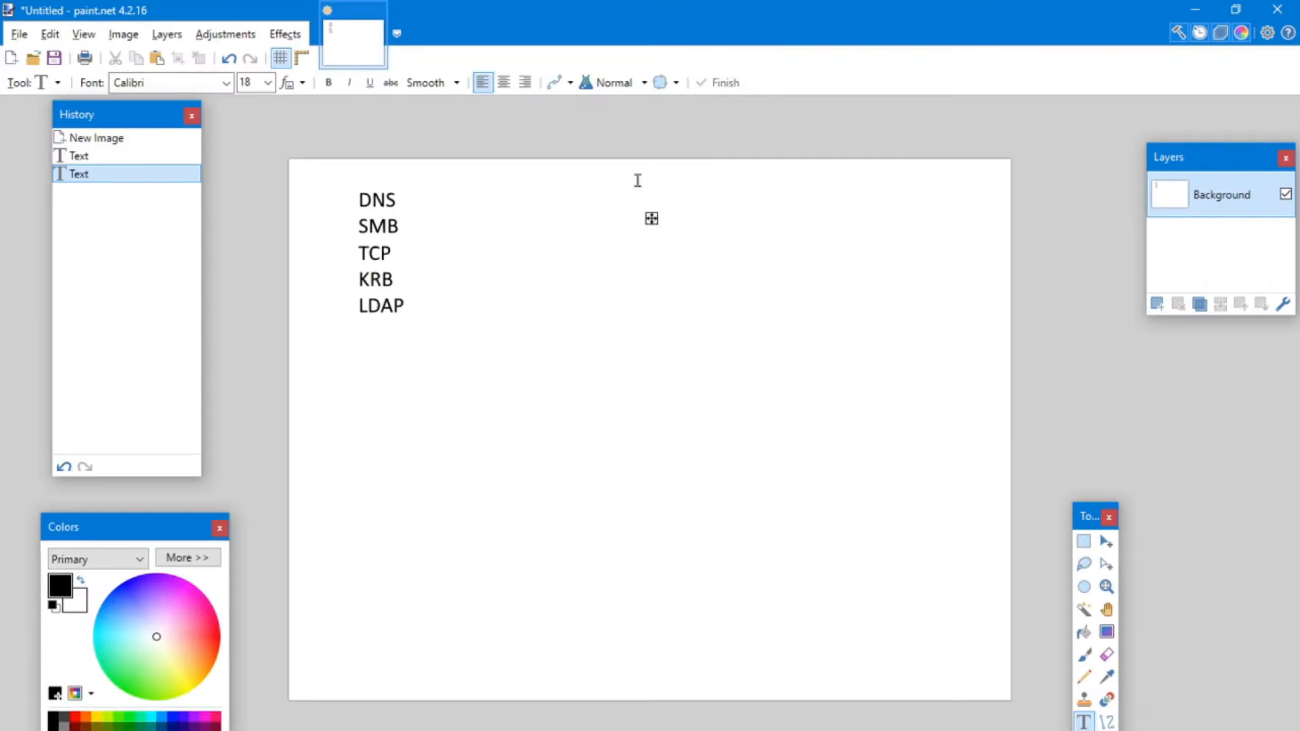
type("3.9")
key("Return")
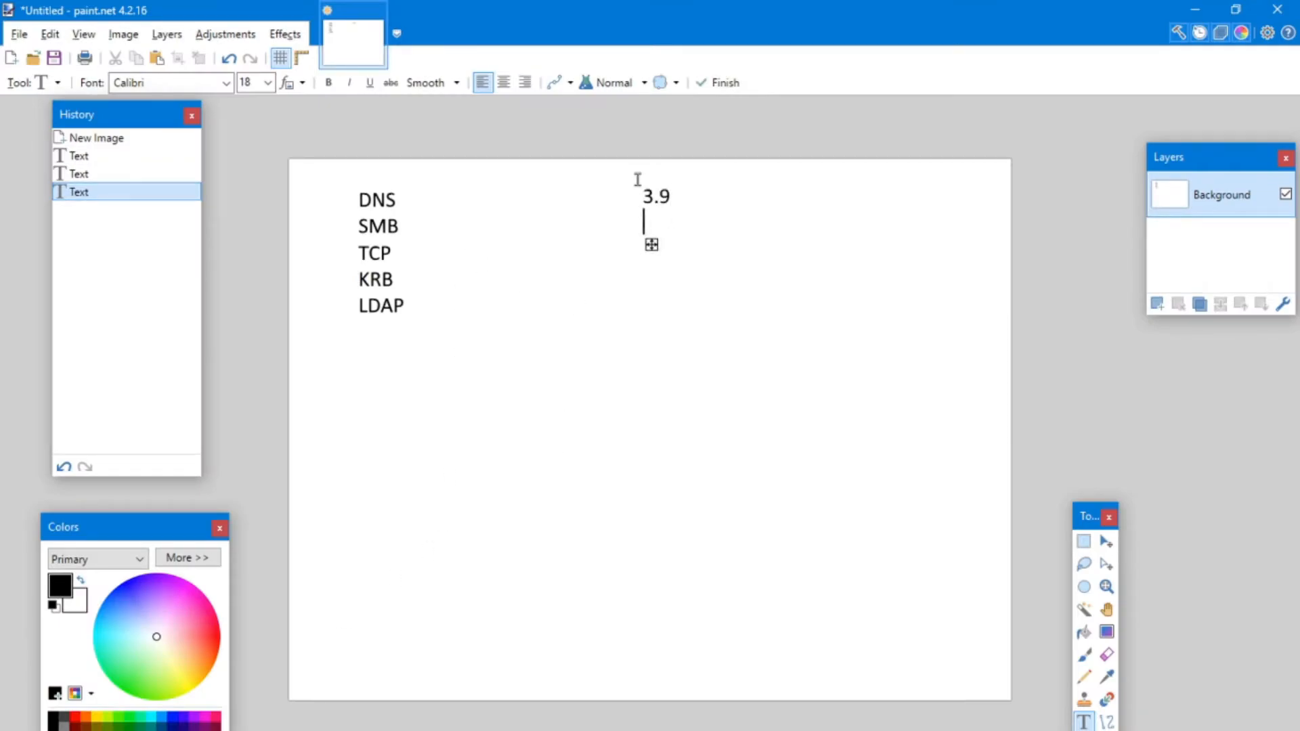
type("2.9")
key("Return")
type("6.")
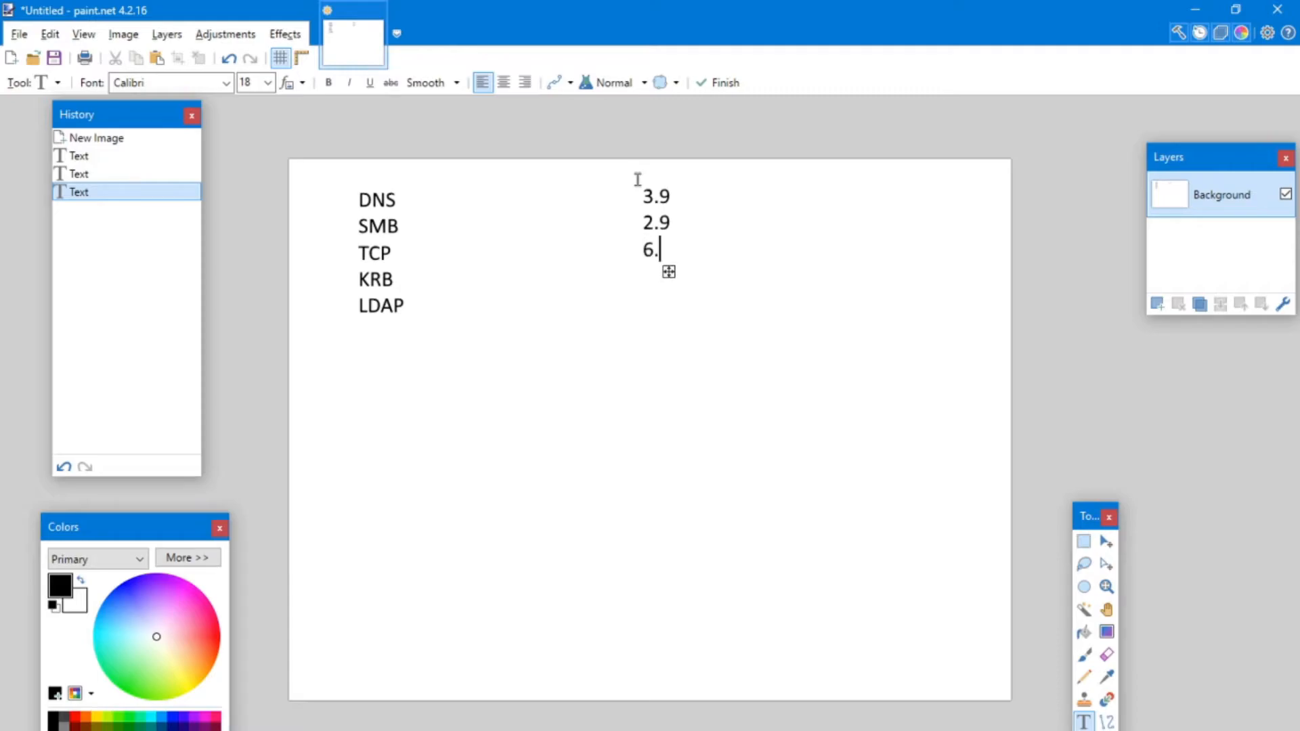
type("9")
key("Return")
key("Return")
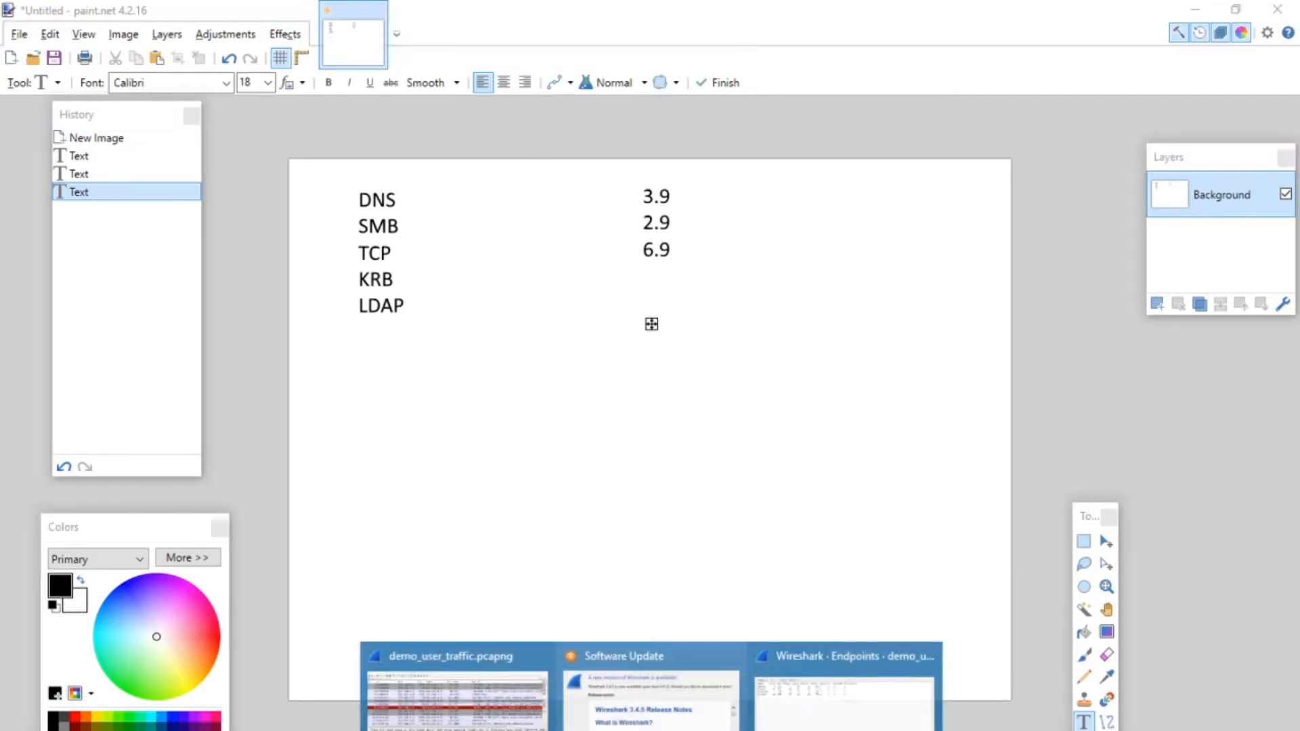
Switch back to the demo_user_traffic.pcapng capture in Wireshark and open its Protocol Hierarchy statistics.
left_click(518, 697)
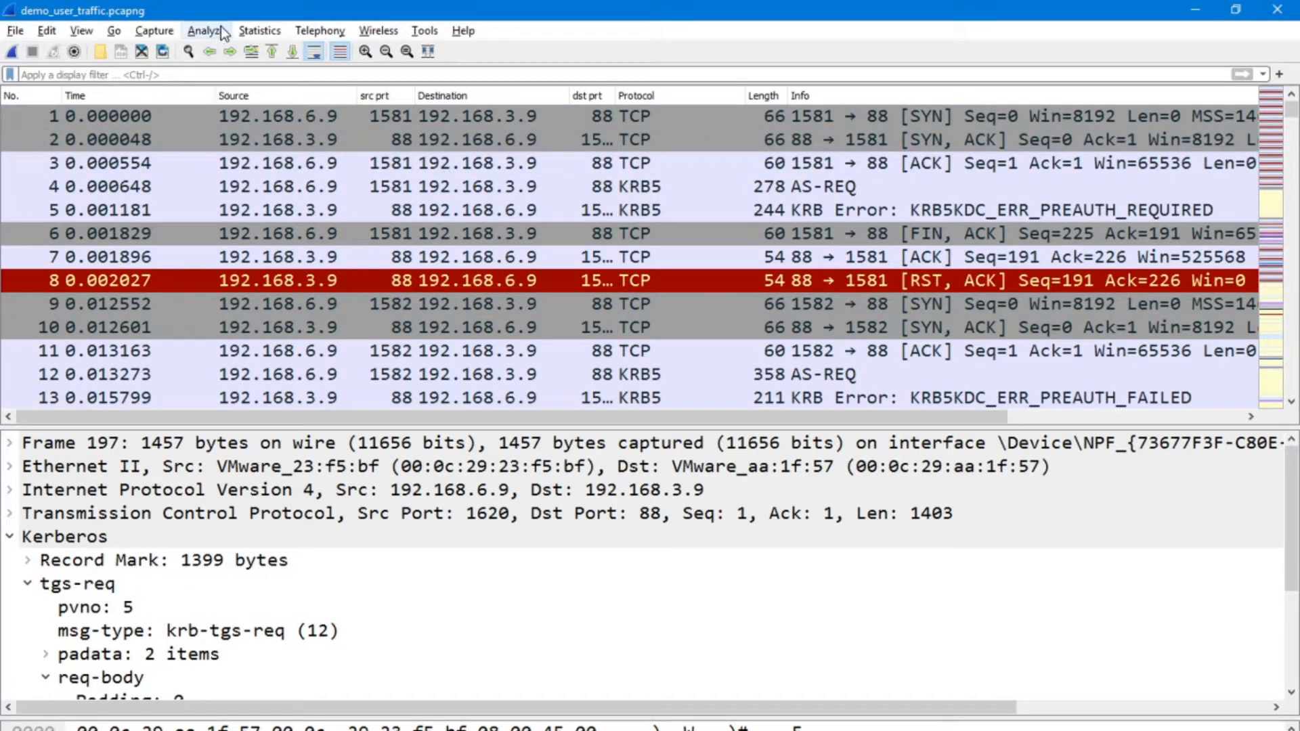
left_click(258, 30)
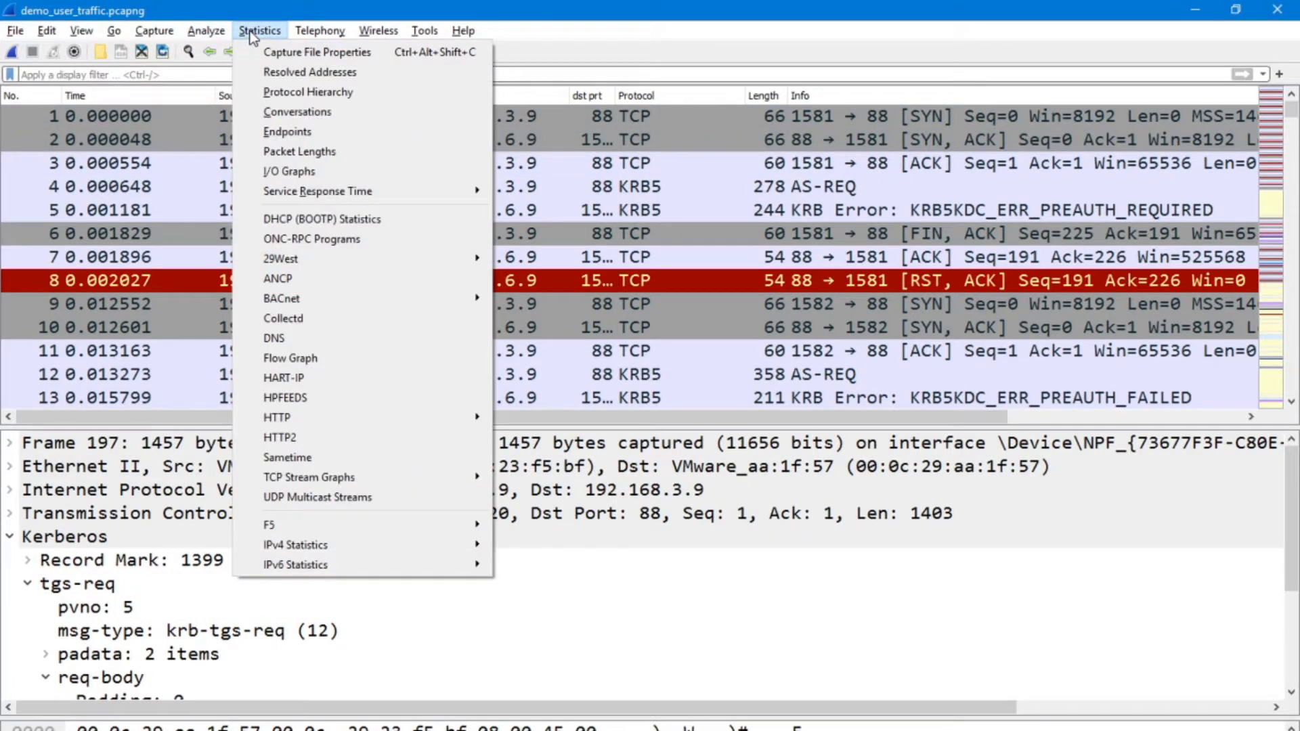
left_click(308, 92)
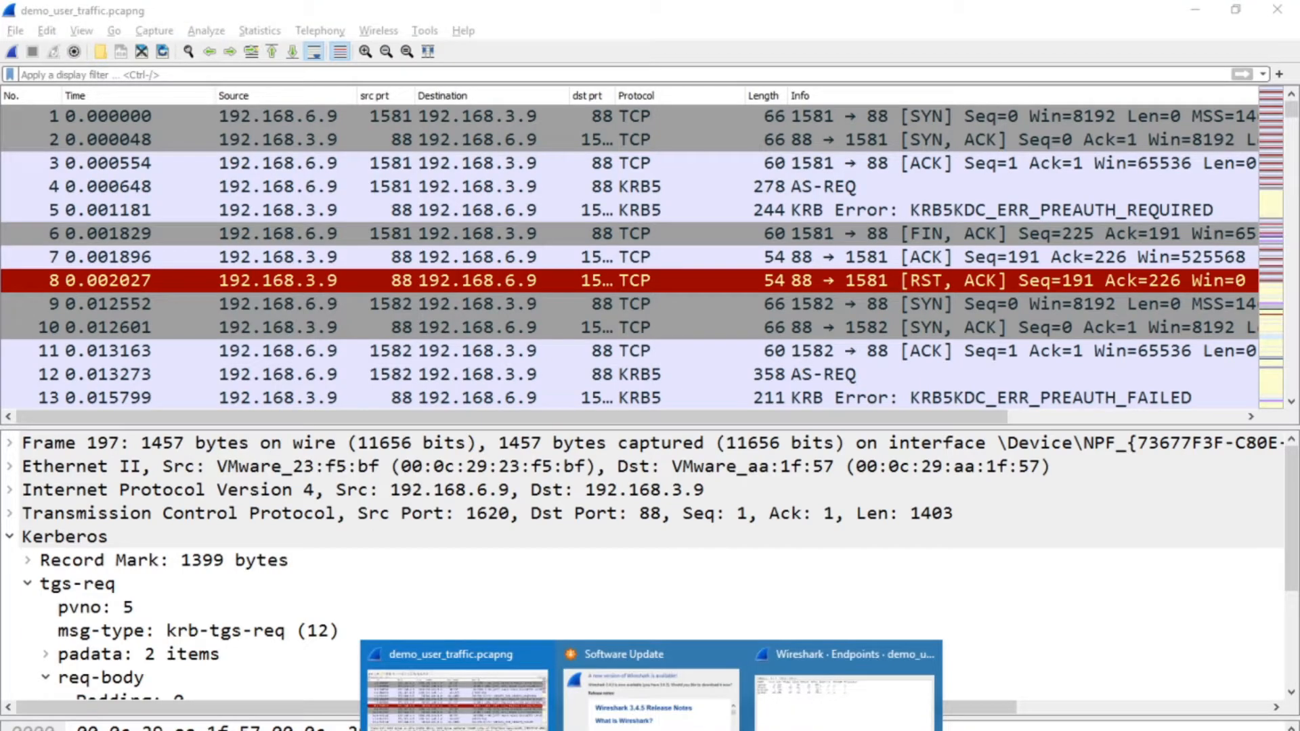
Bring the Endpoints statistics window of the capture to the front and close it.
left_click(846, 697)
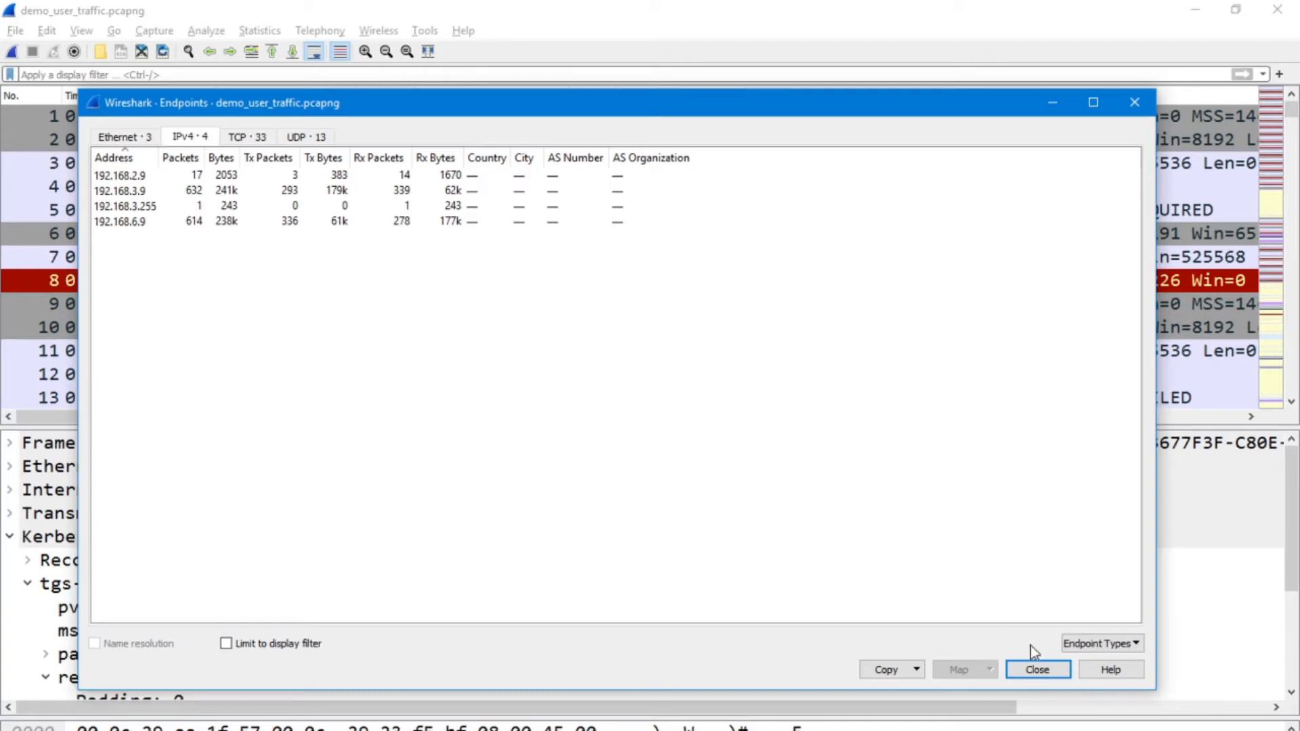
left_click(1043, 669)
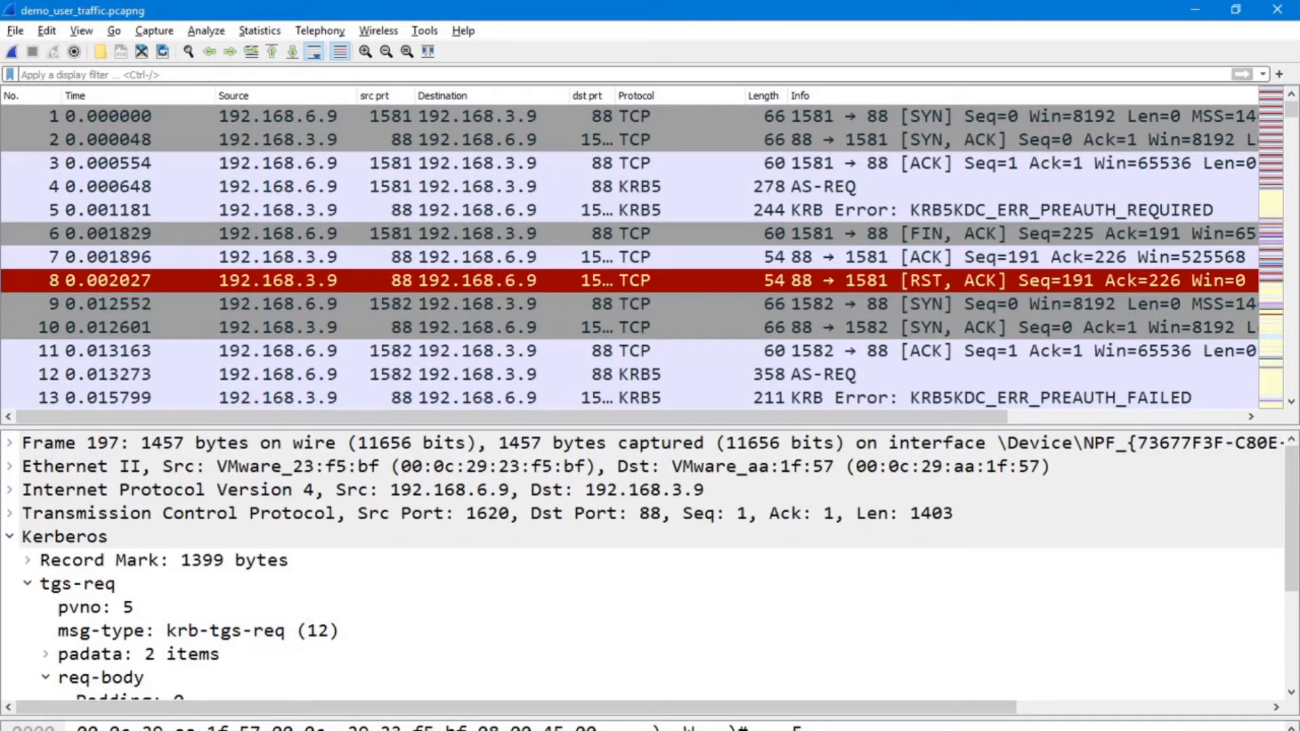
key("alt+Tab")
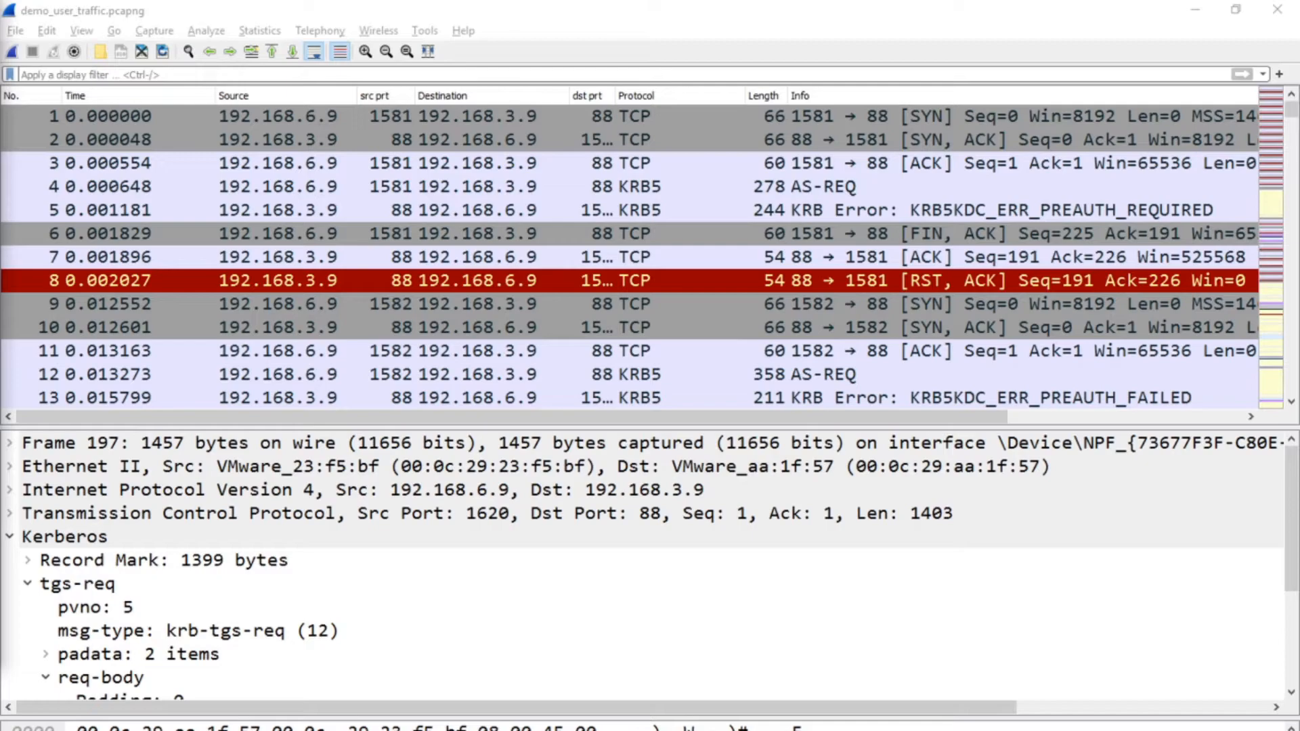
Apply the display filter ip.src == 192.168.6.9 to the capture.
left_click(197, 70)
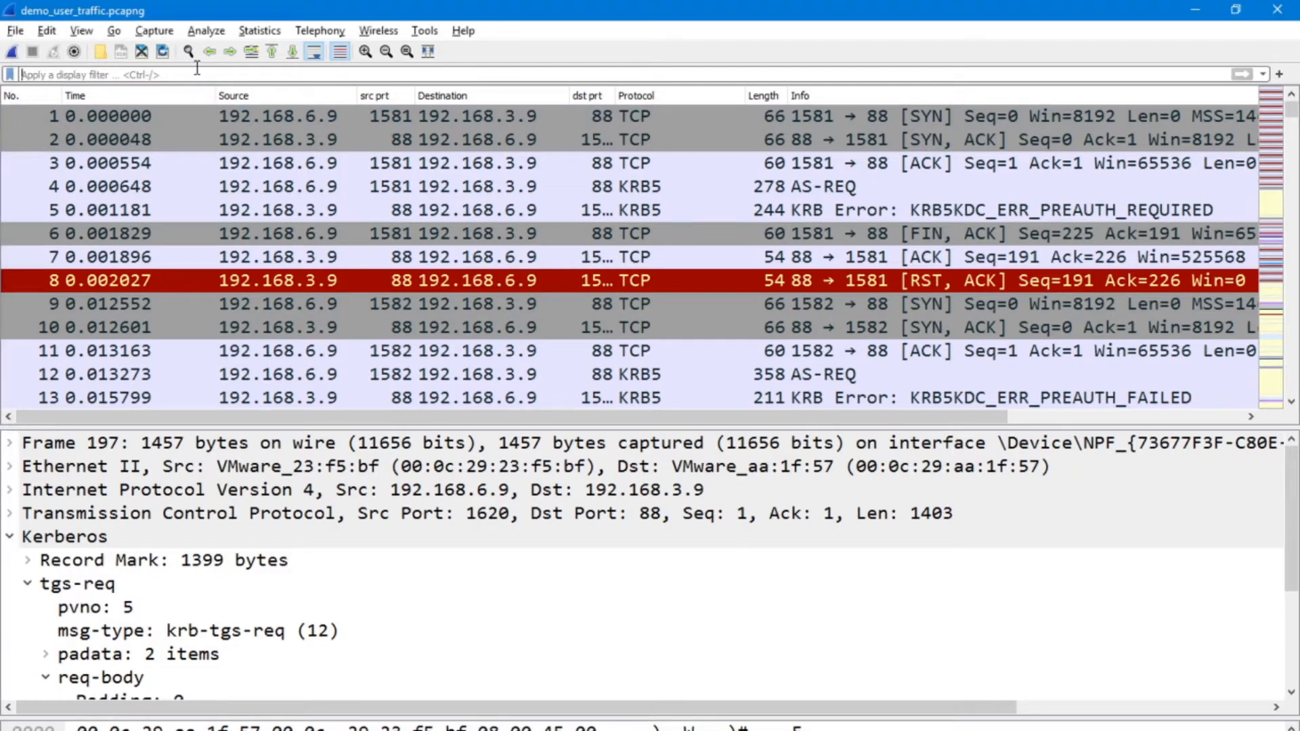
type("ip")
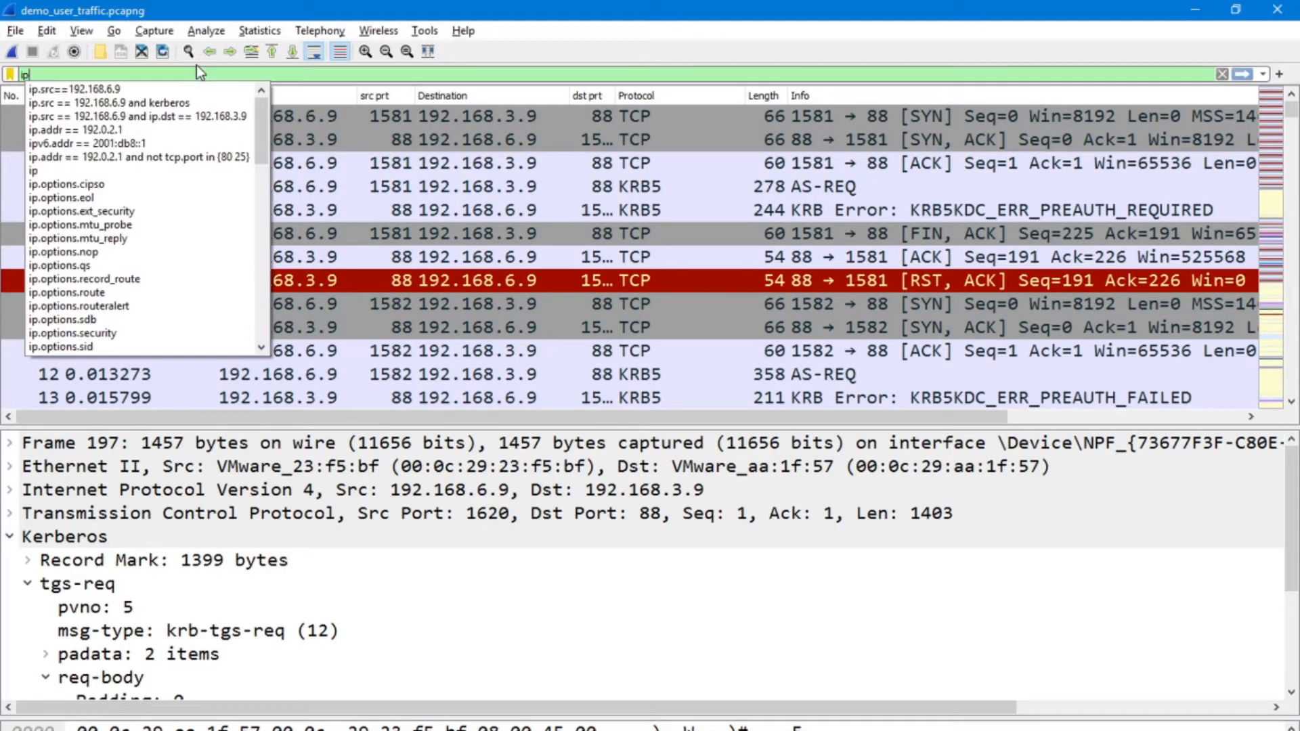
type(".sr")
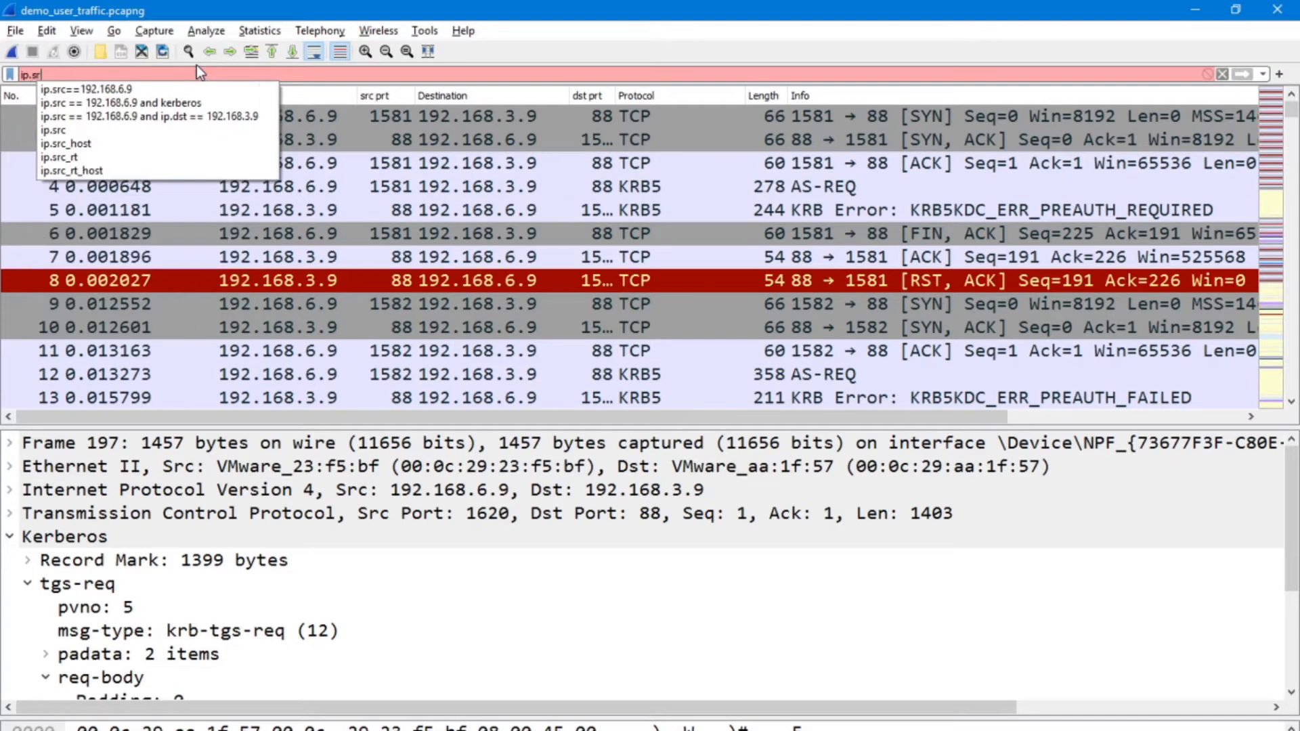
type("c ==")
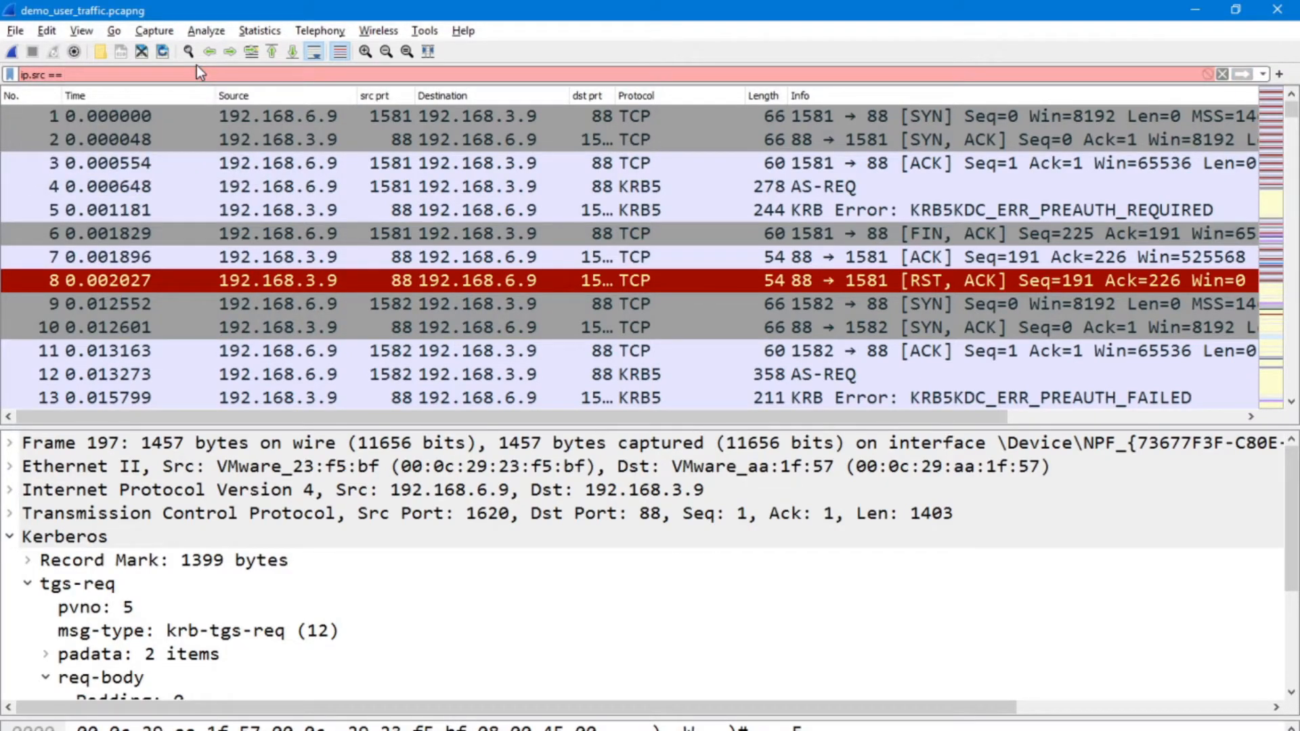
type(" 192.168.6.9")
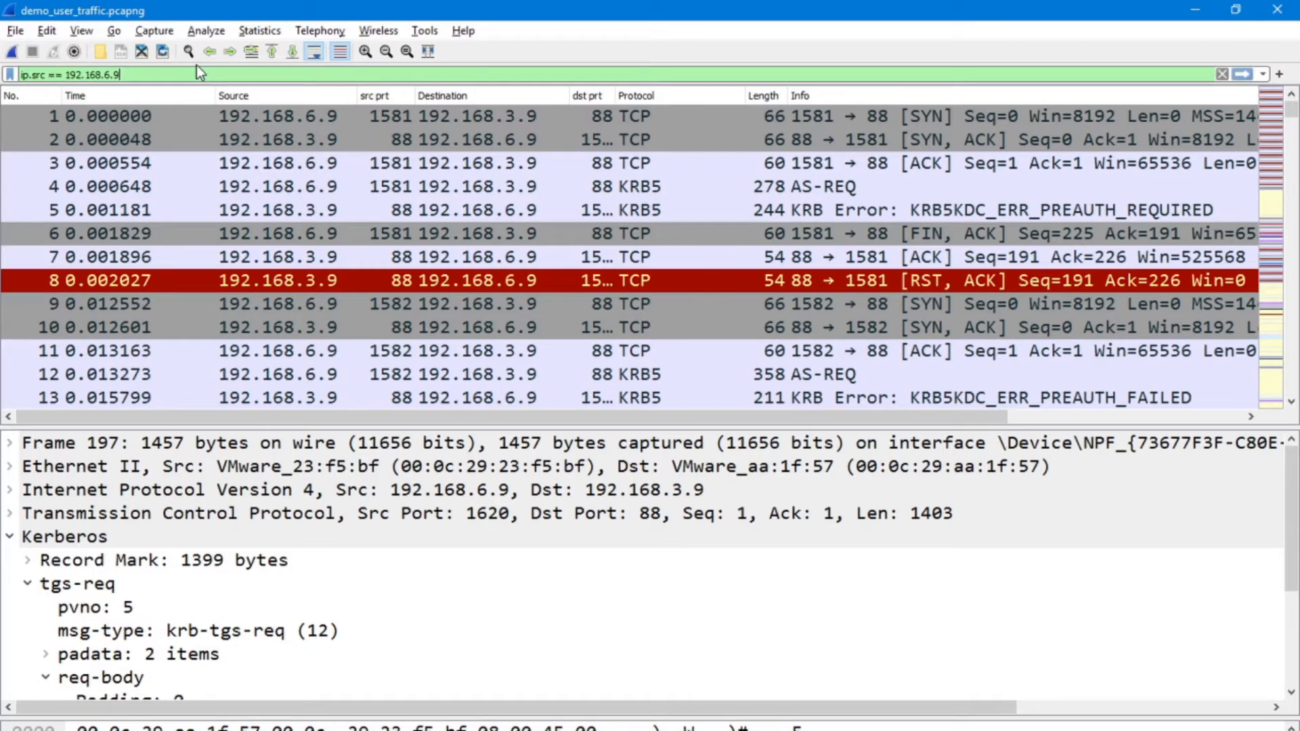
left_click(148, 80)
key("Return")
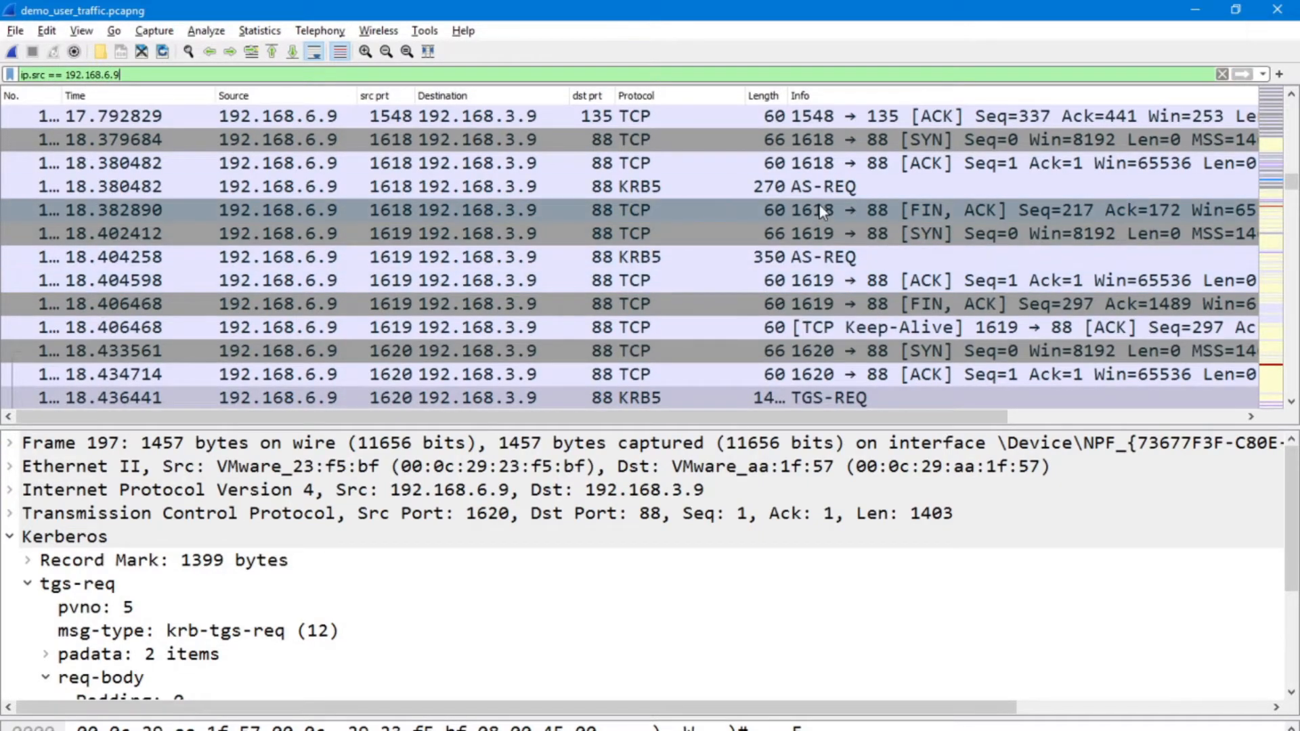
Examine the source ports, destination ports, protocols and info entries of the filtered packets, from the first packet to the last.
left_click_drag(1291, 181, 1290, 110)
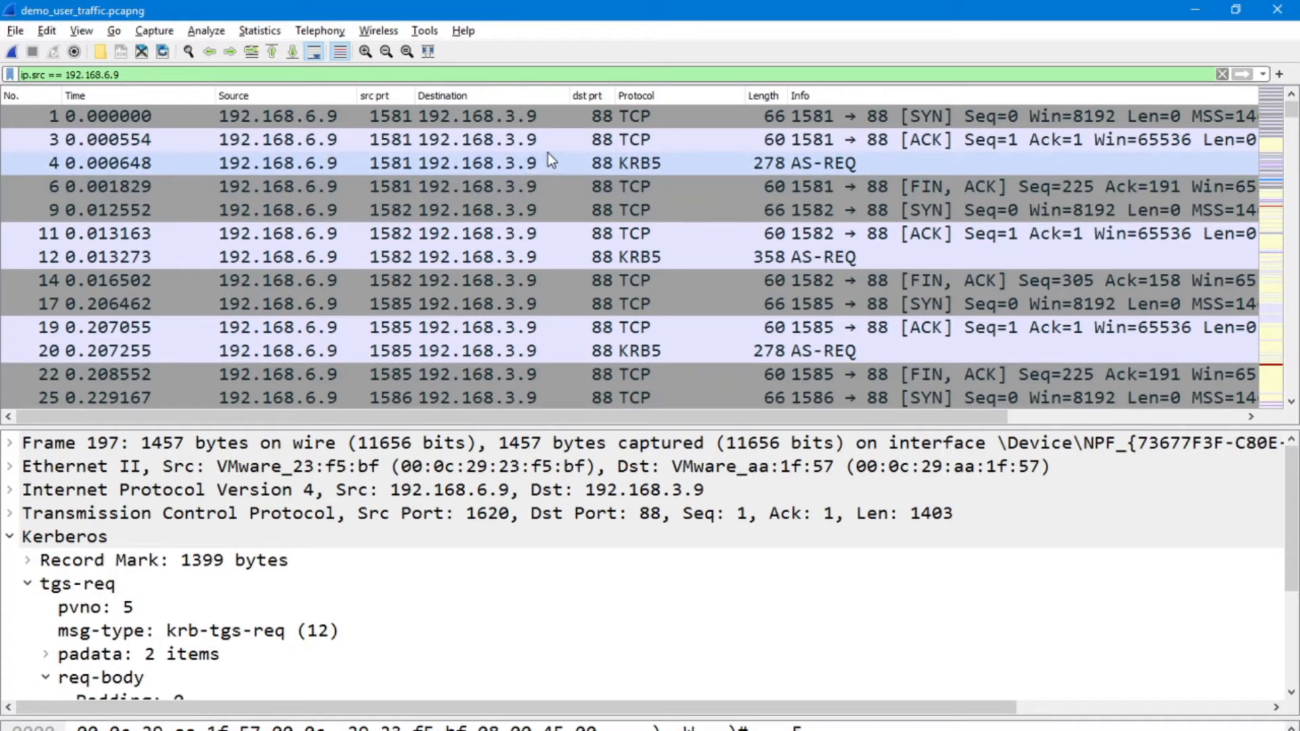
scroll(526, 178, "down", 3)
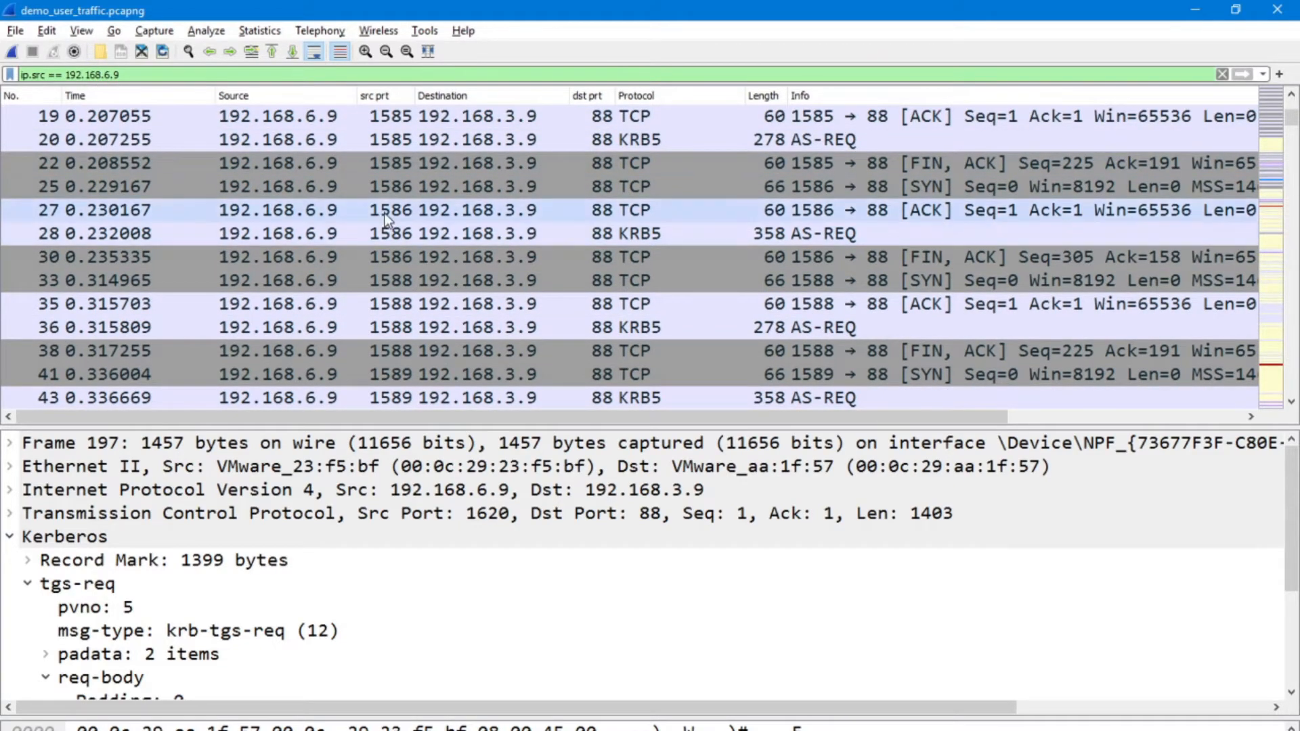
scroll(386, 211, "down", 3)
scroll(390, 214, "down", 3)
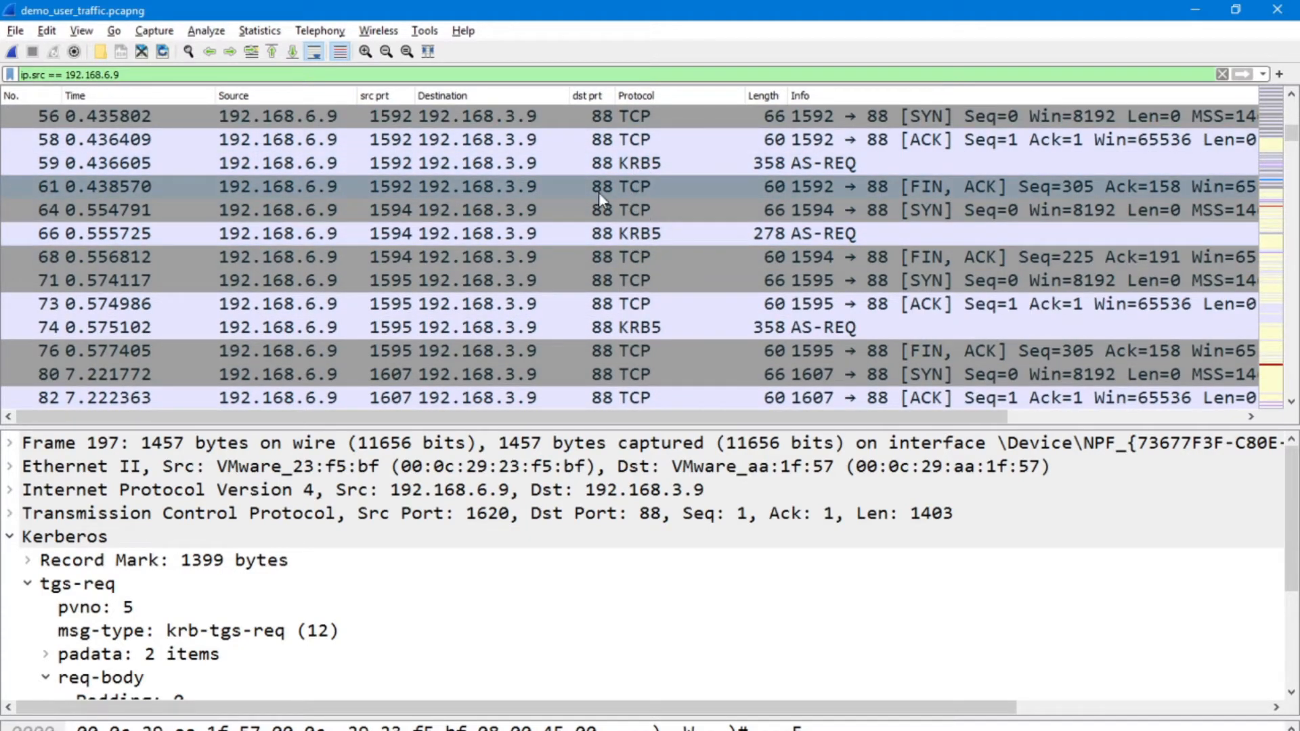
scroll(627, 222, "down", 6)
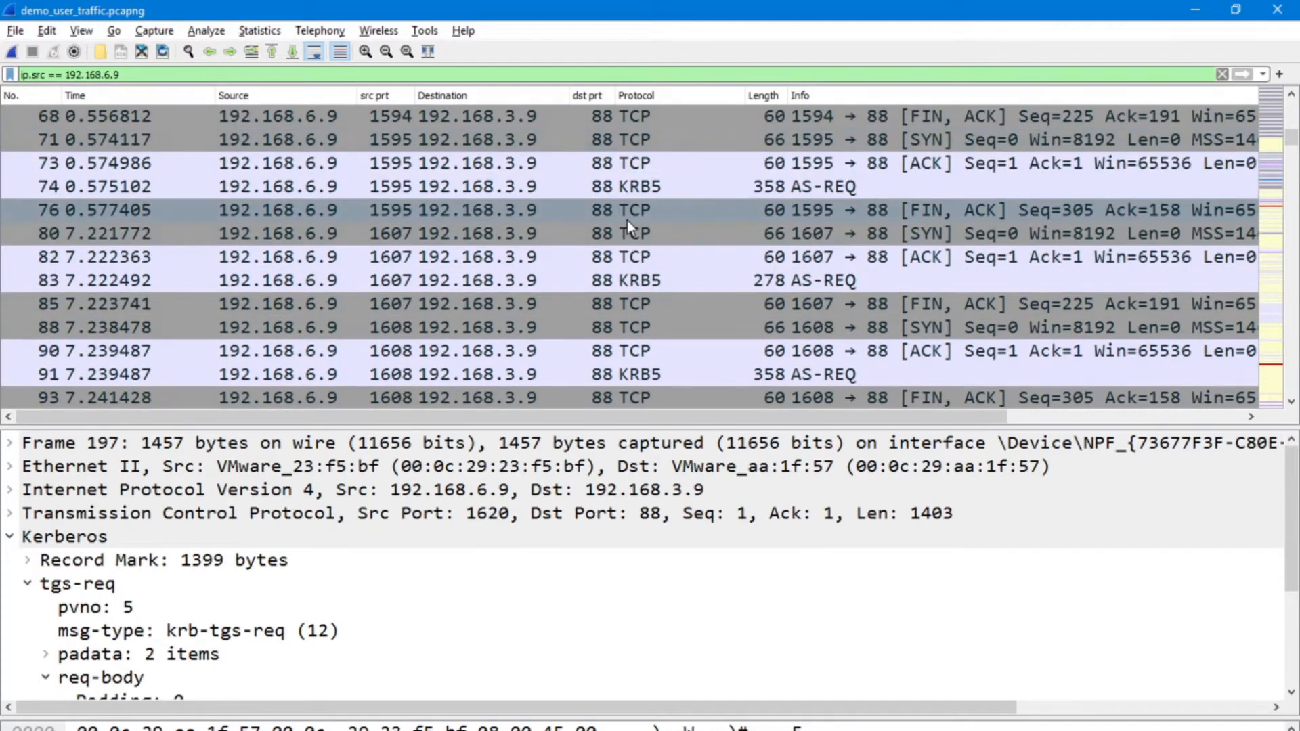
scroll(629, 218, "down", 2)
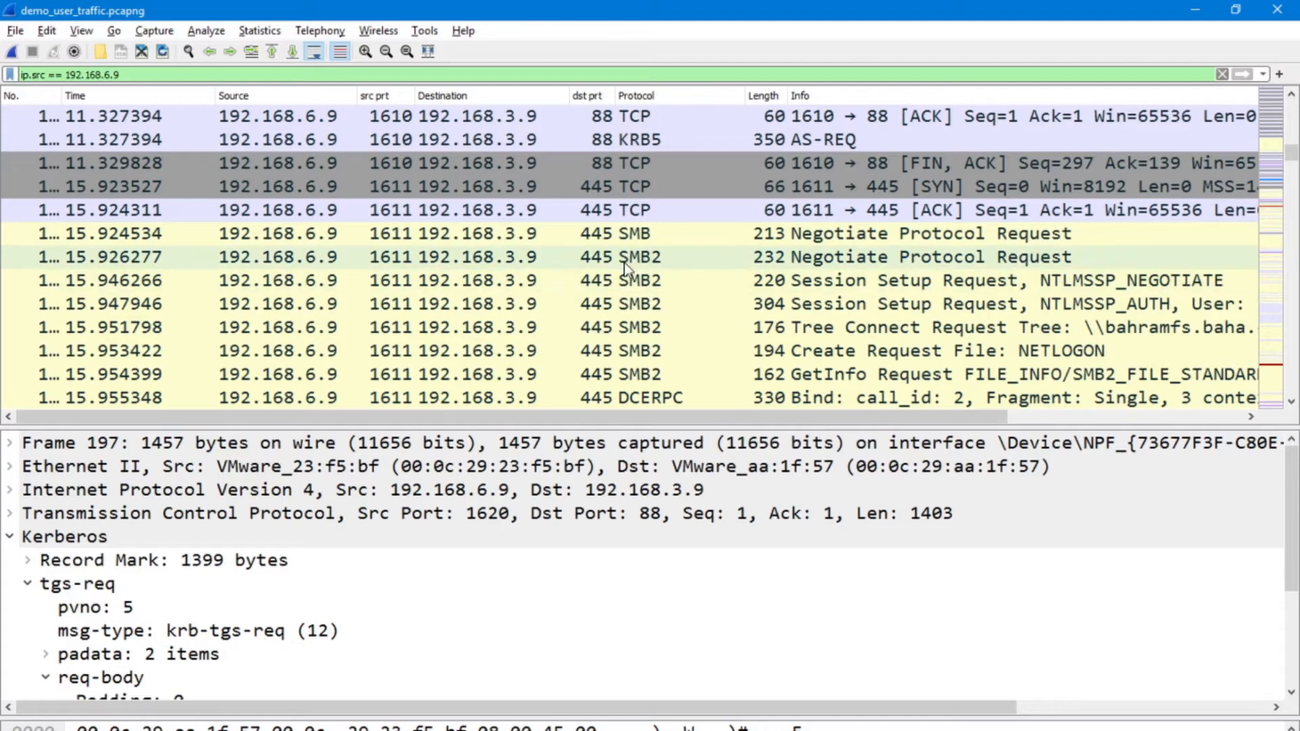
scroll(640, 248, "down", 1)
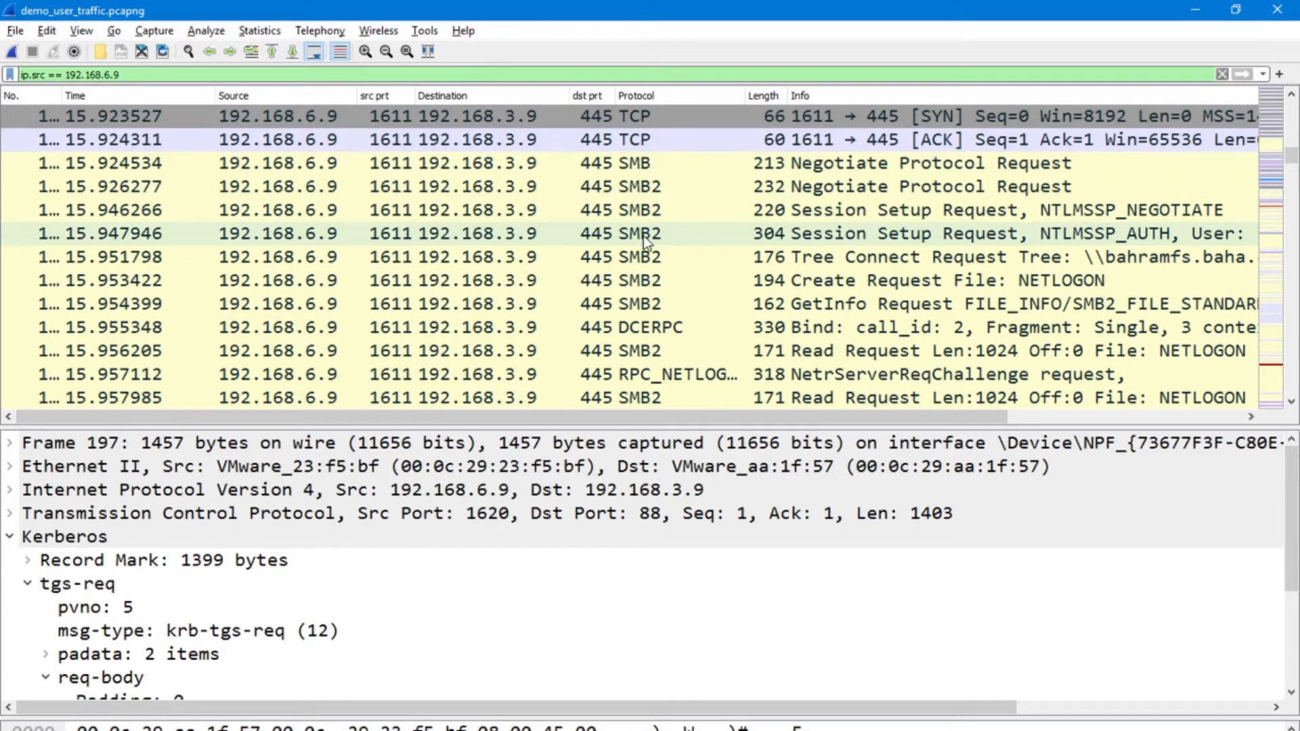
scroll(636, 230, "down", 4)
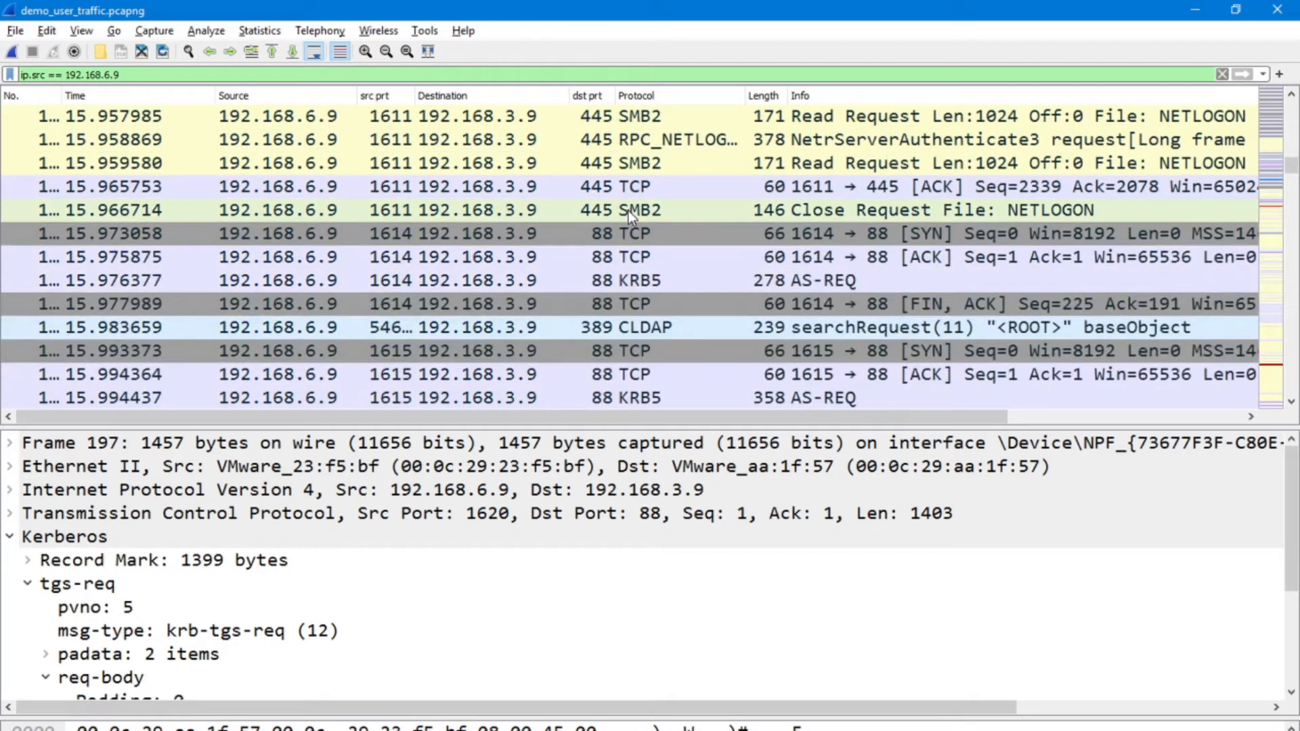
scroll(628, 213, "down", 5)
scroll(630, 210, "down", 12)
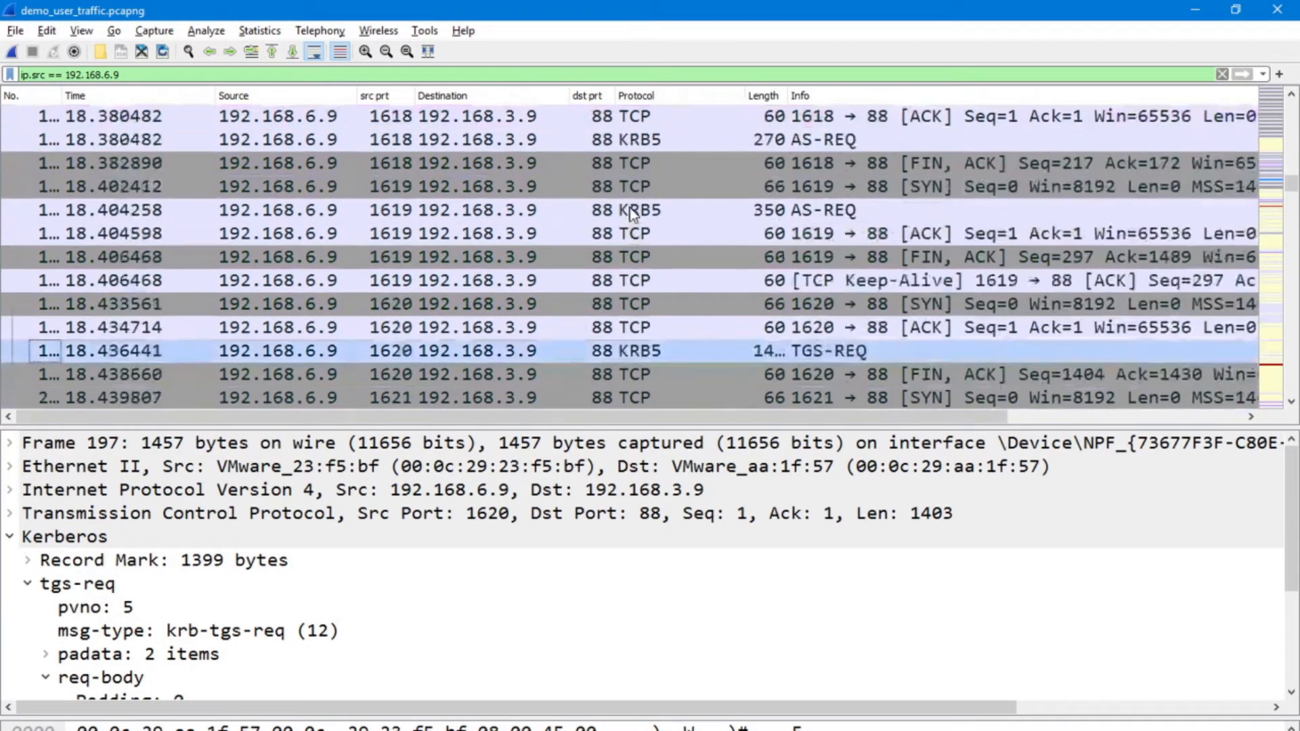
scroll(631, 214, "down", 3)
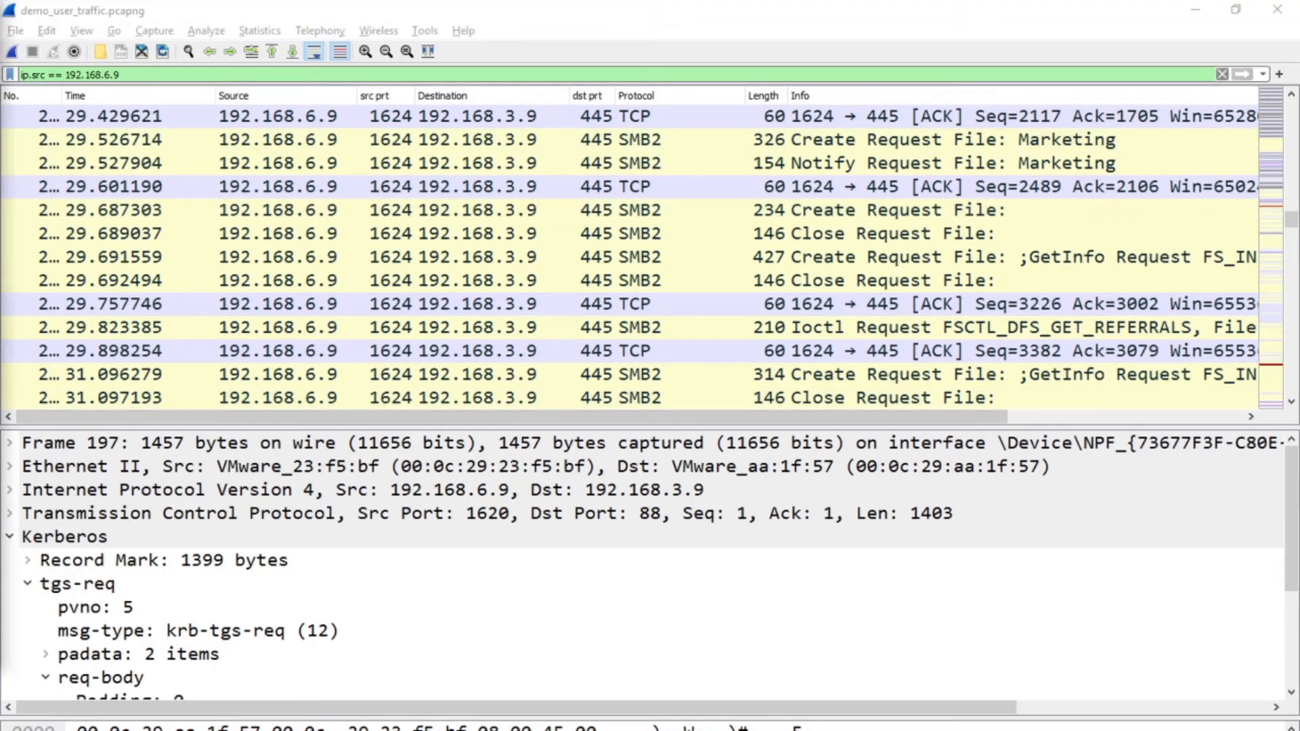
scroll(305, 237, "down", 6)
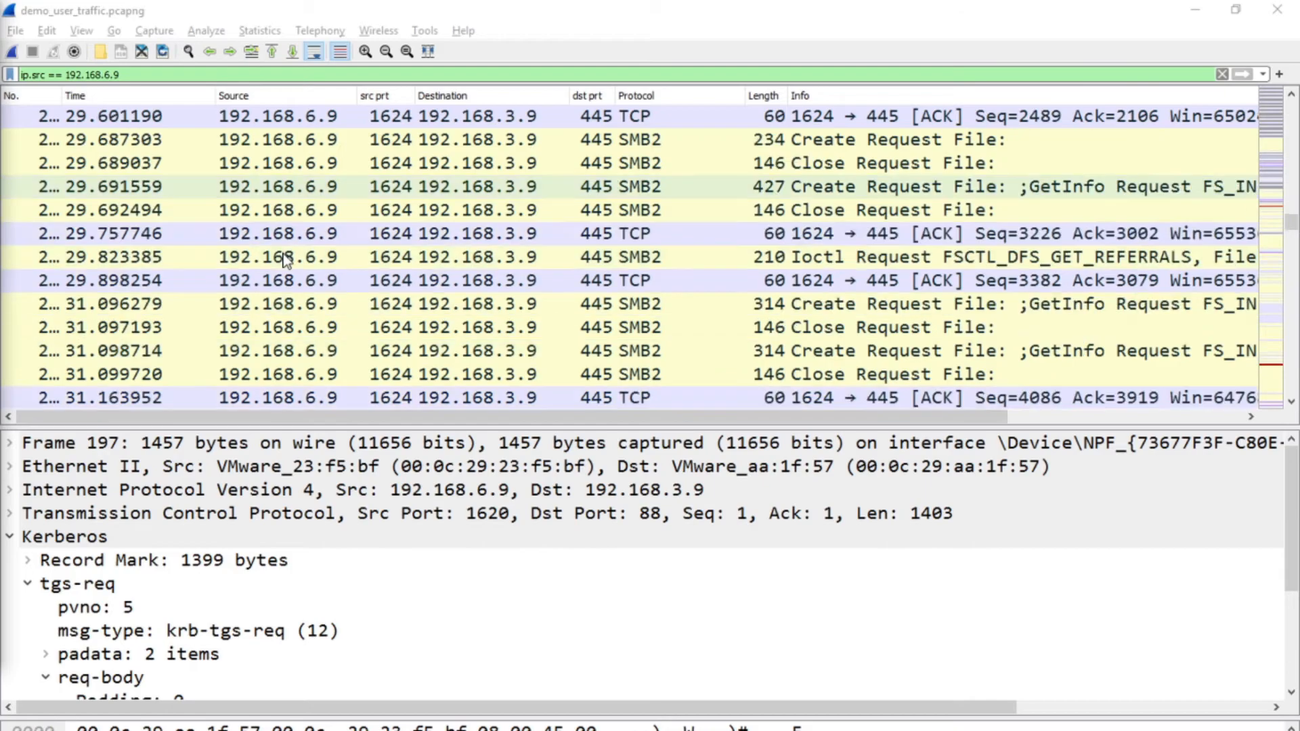
scroll(290, 261, "down", 6)
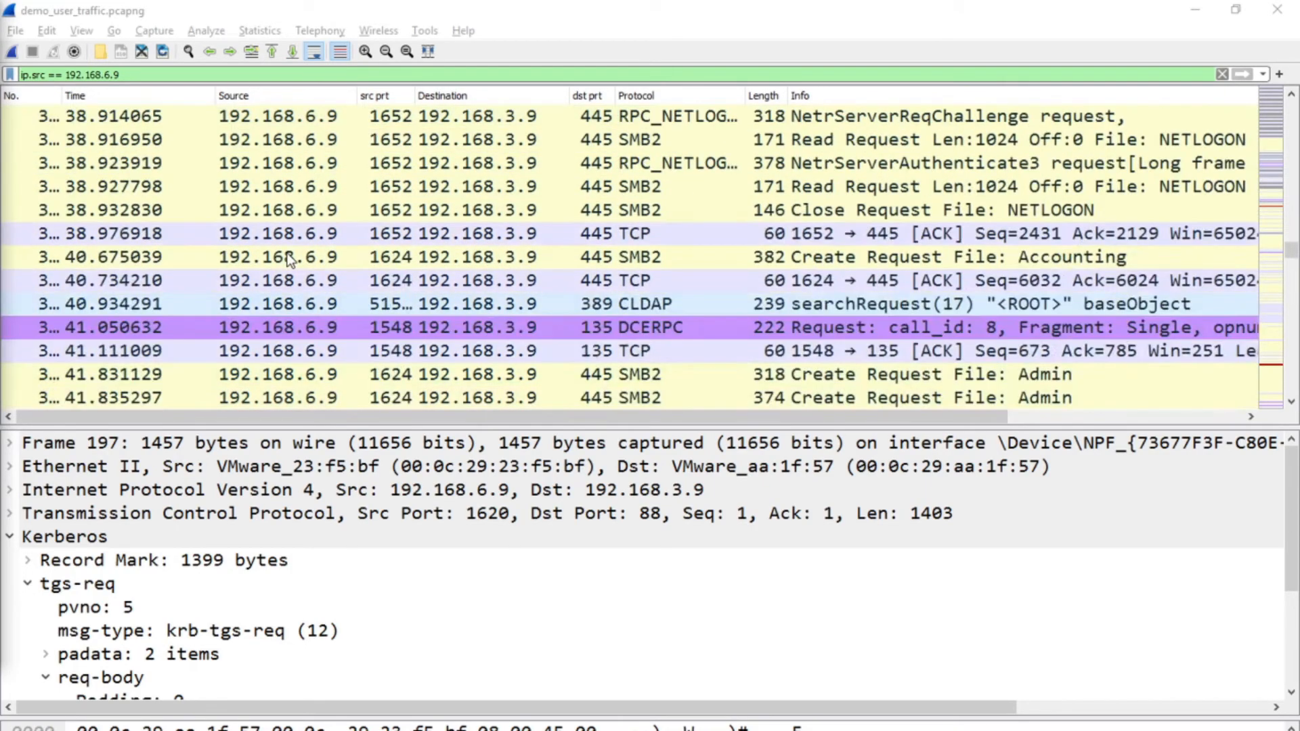
scroll(329, 308, "down", 9)
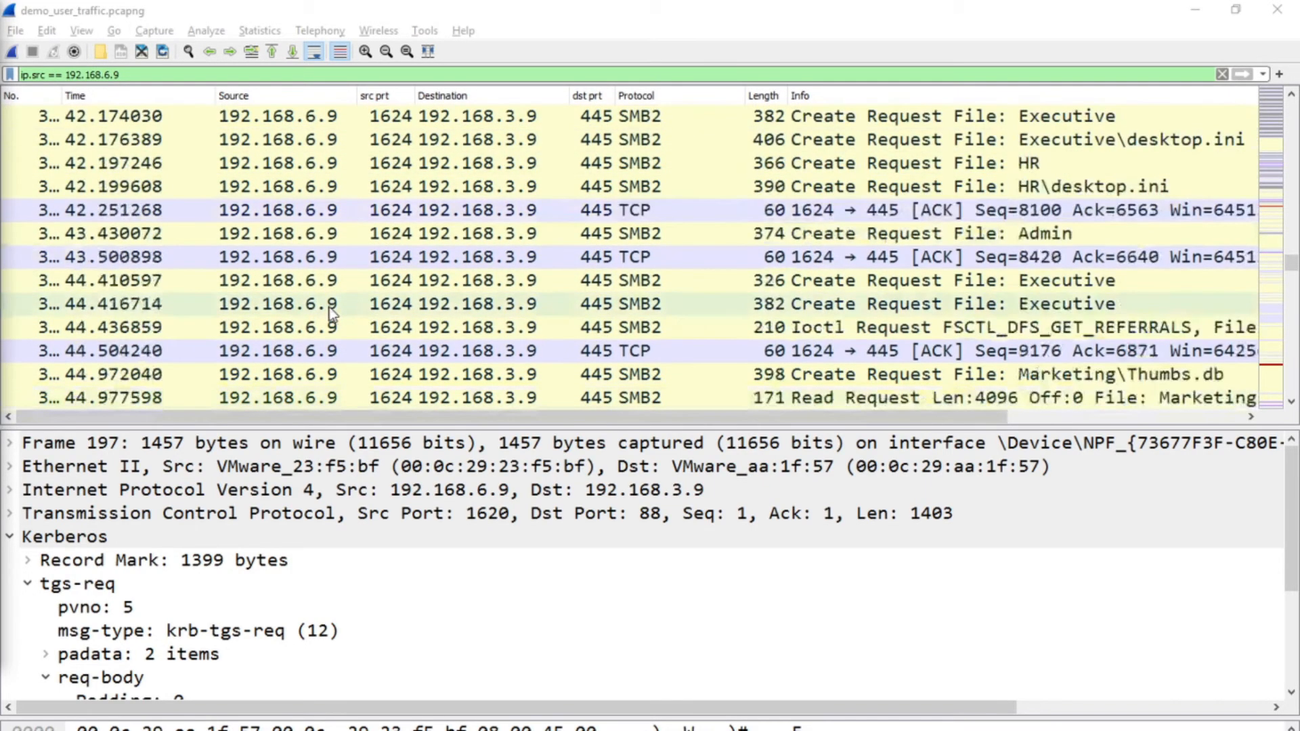
scroll(329, 308, "down", 15)
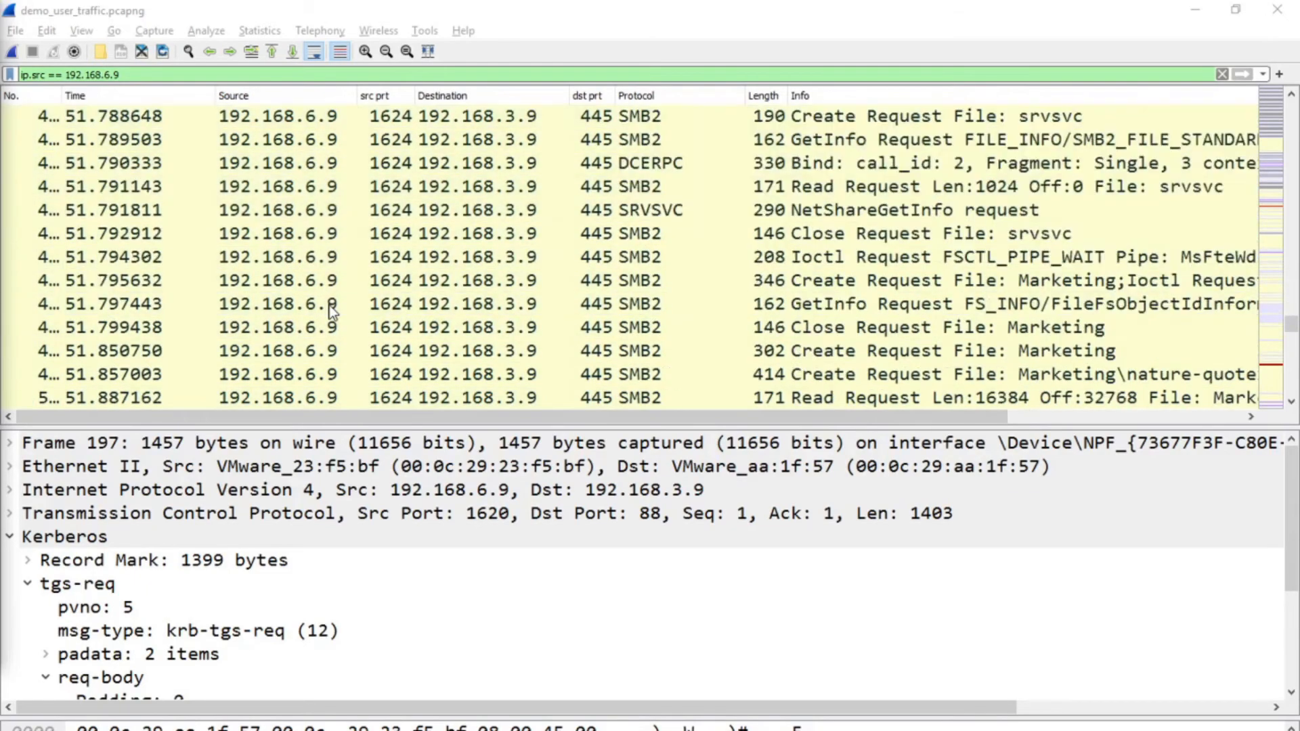
scroll(329, 308, "down", 12)
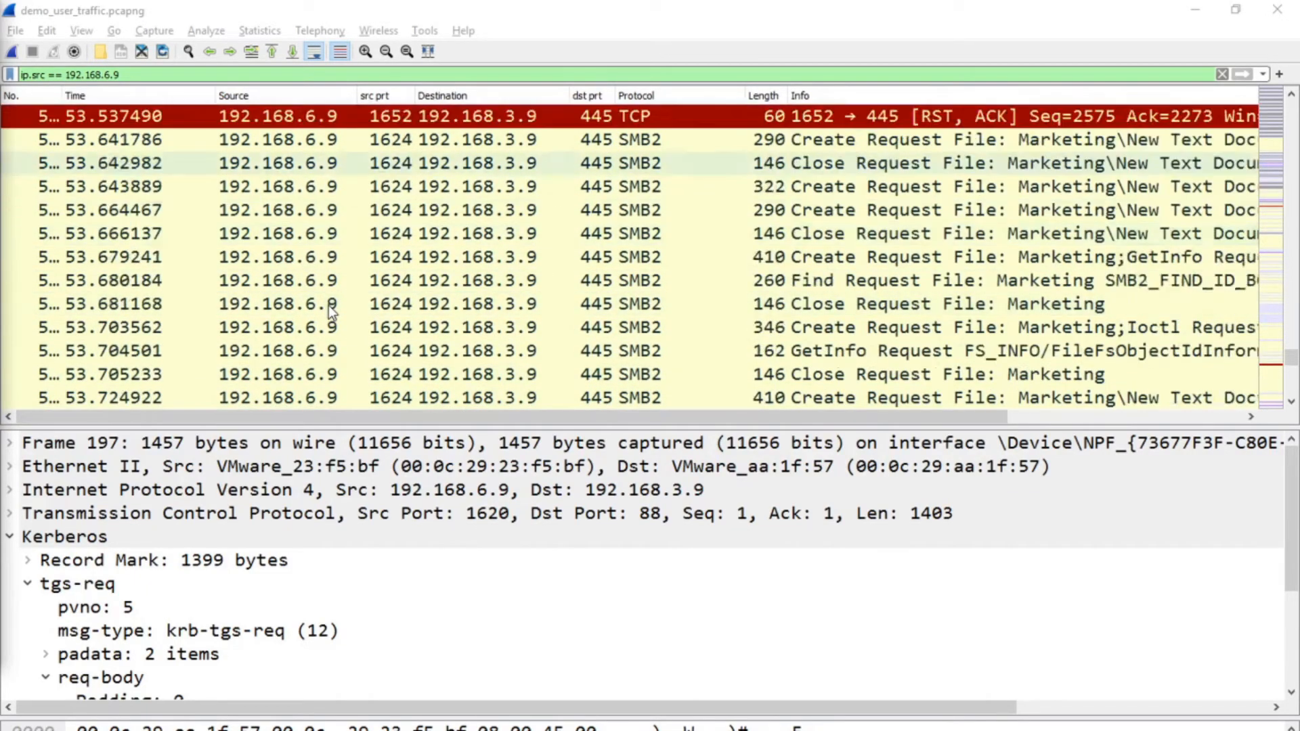
scroll(328, 306, "down", 7)
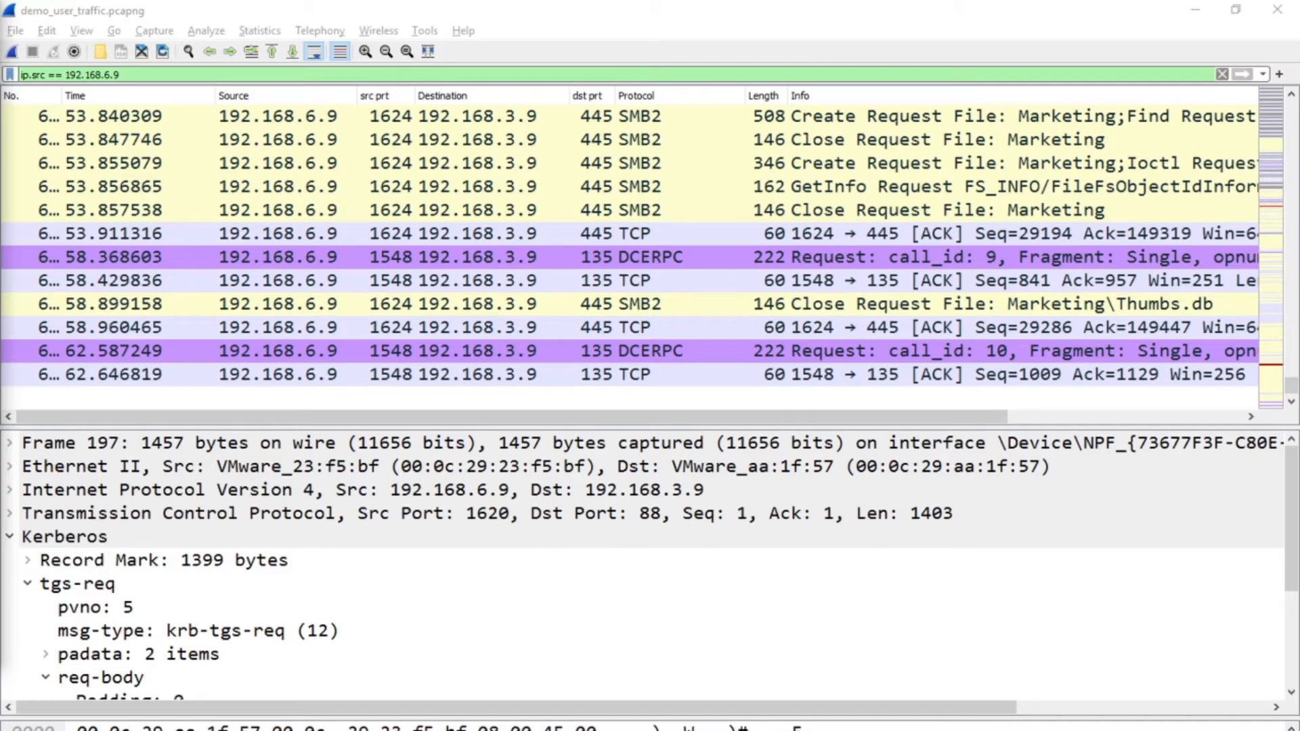
Switch to the paint.net canvas holding the protocol and address notes.
mouse_move(284, 728)
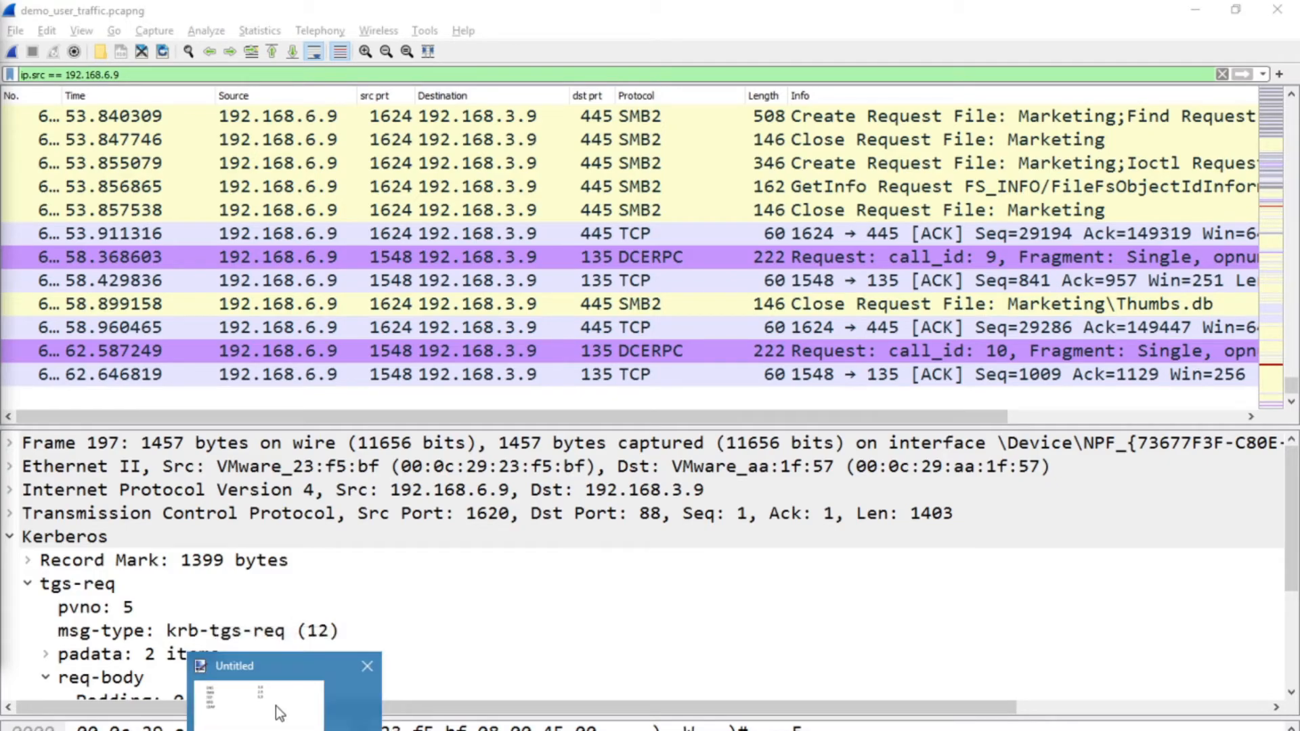
left_click(275, 706)
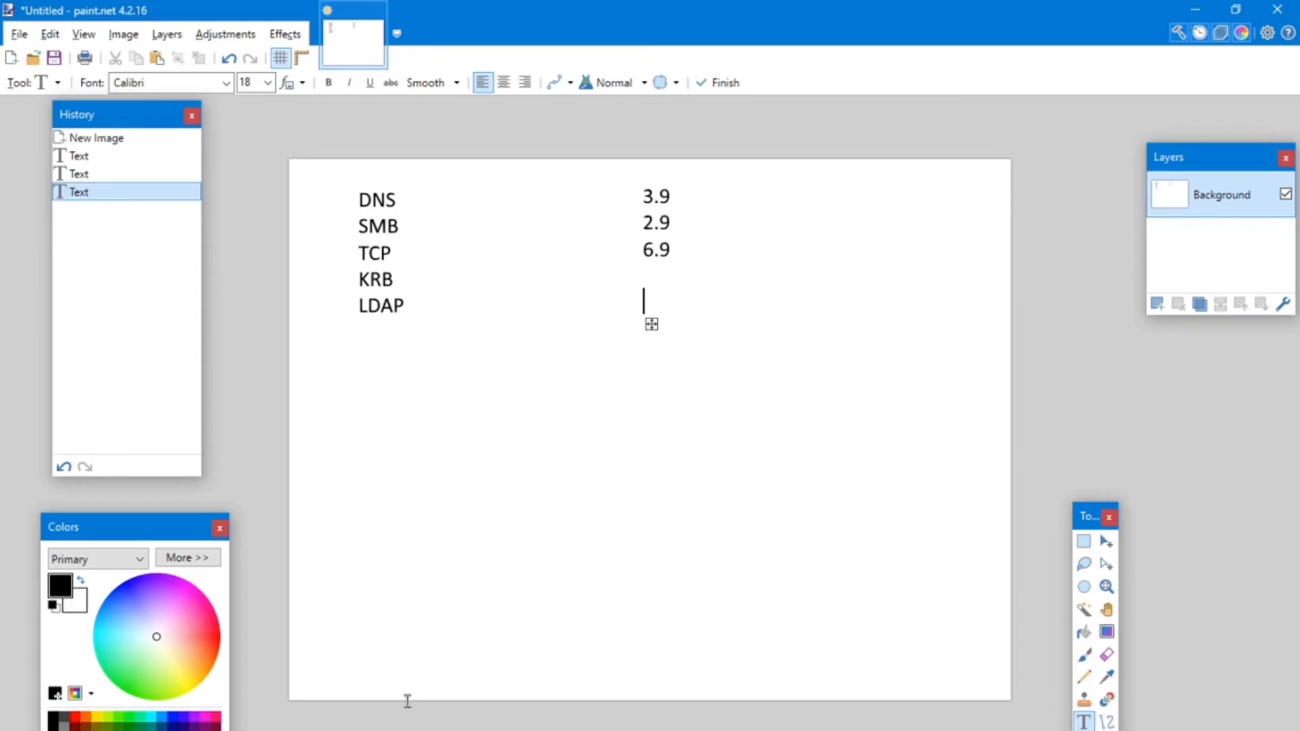
Back in Wireshark, apply the display filter ip.src == 192.168.2.9 and examine the info entries of the filtered packets.
left_click(555, 694)
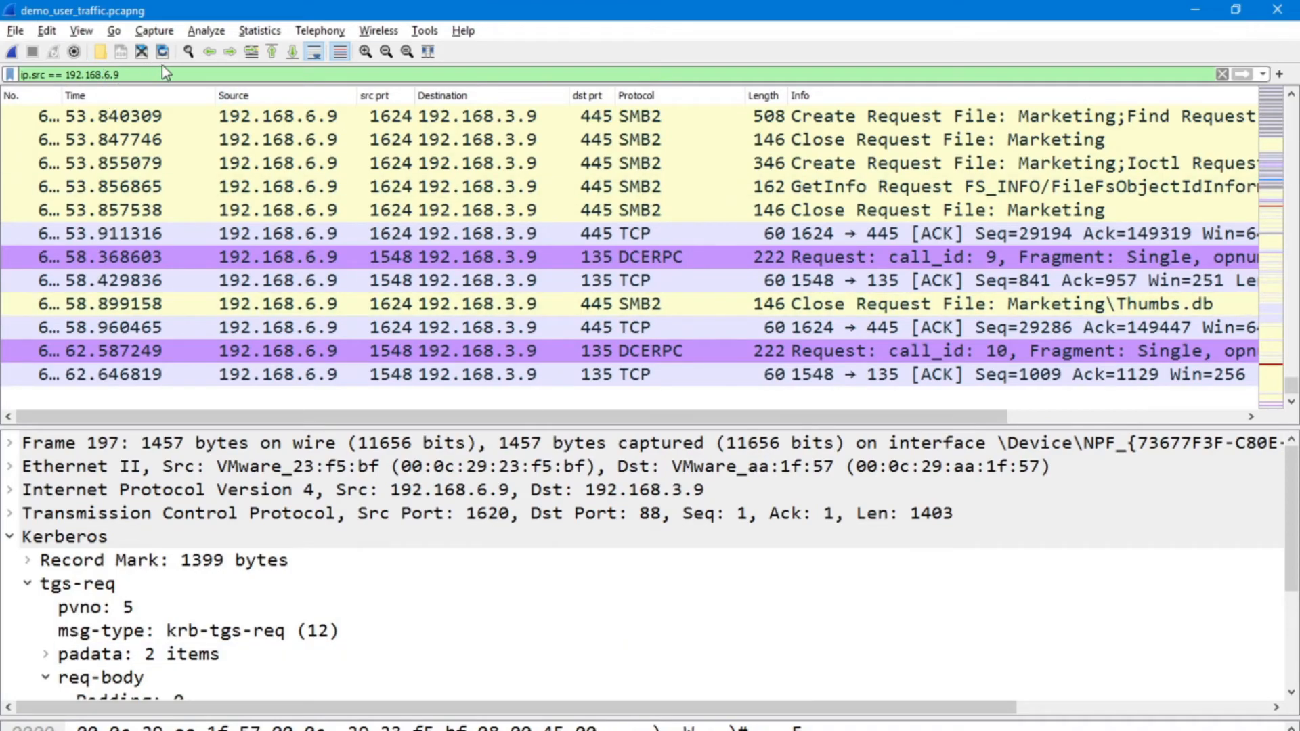
key("BackSpace")
type("2")
key("Return")
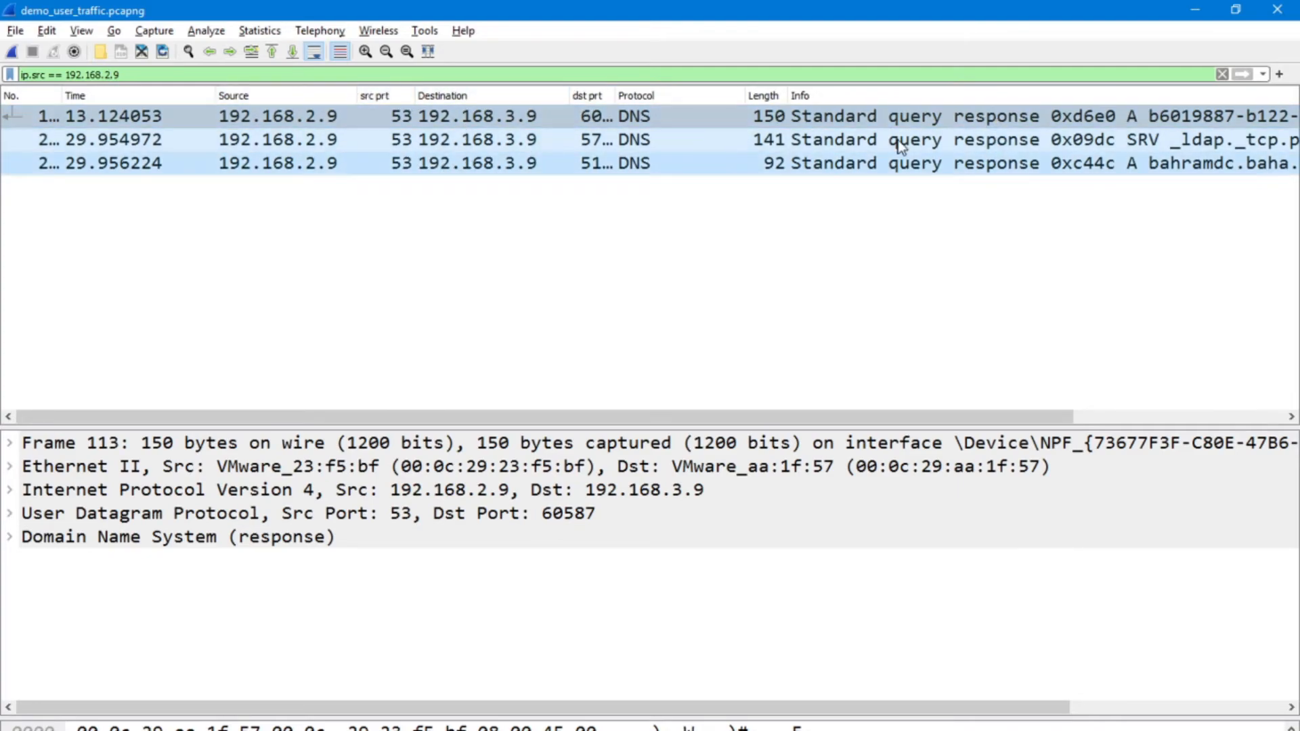
left_click_drag(653, 421, 579, 411)
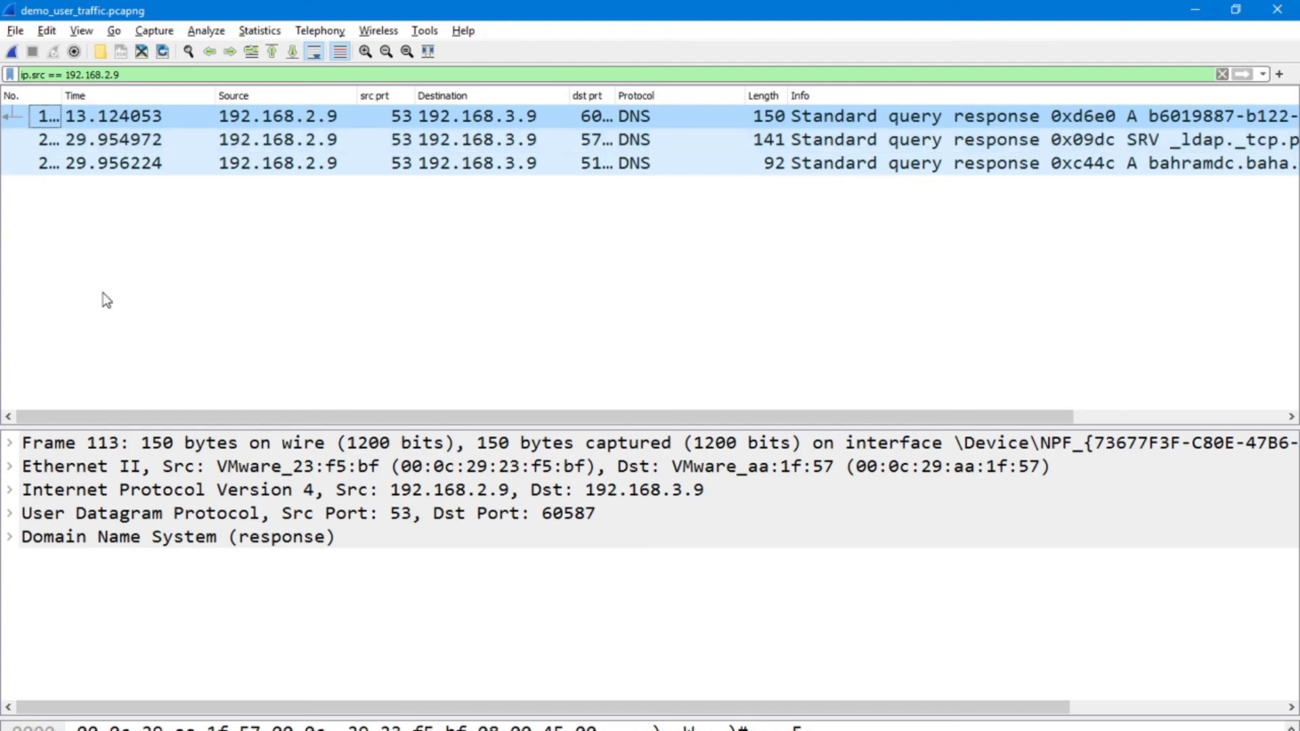
Clear the display filter to list all packets of the capture and switch away from Wireshark.
key("alt+Tab")
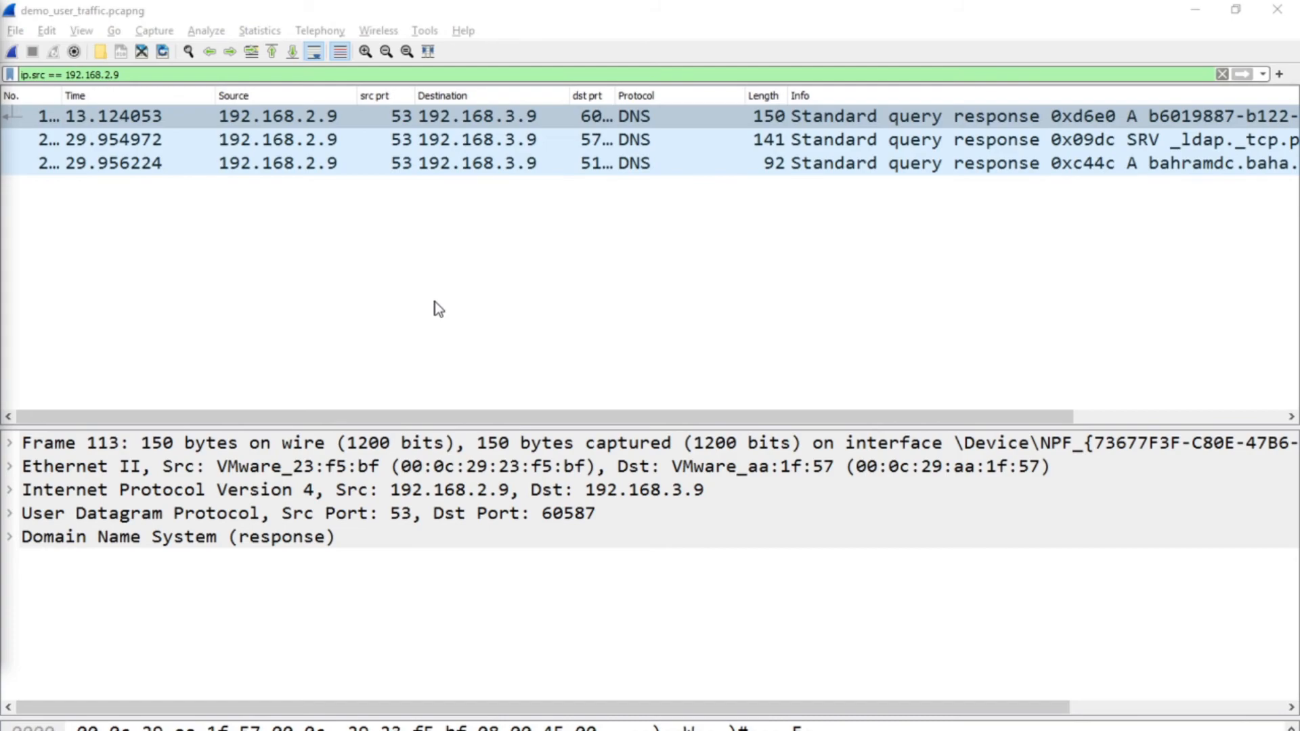
left_click(1223, 74)
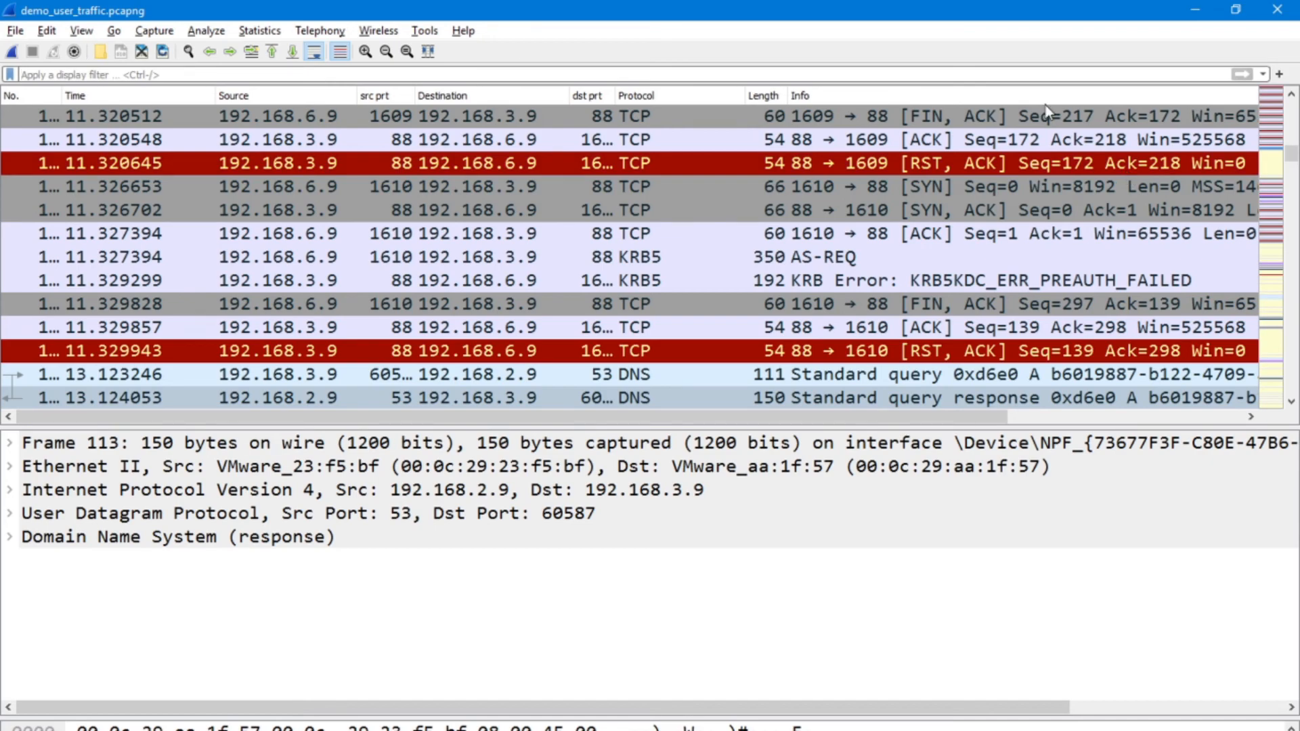
key("alt+Tab")
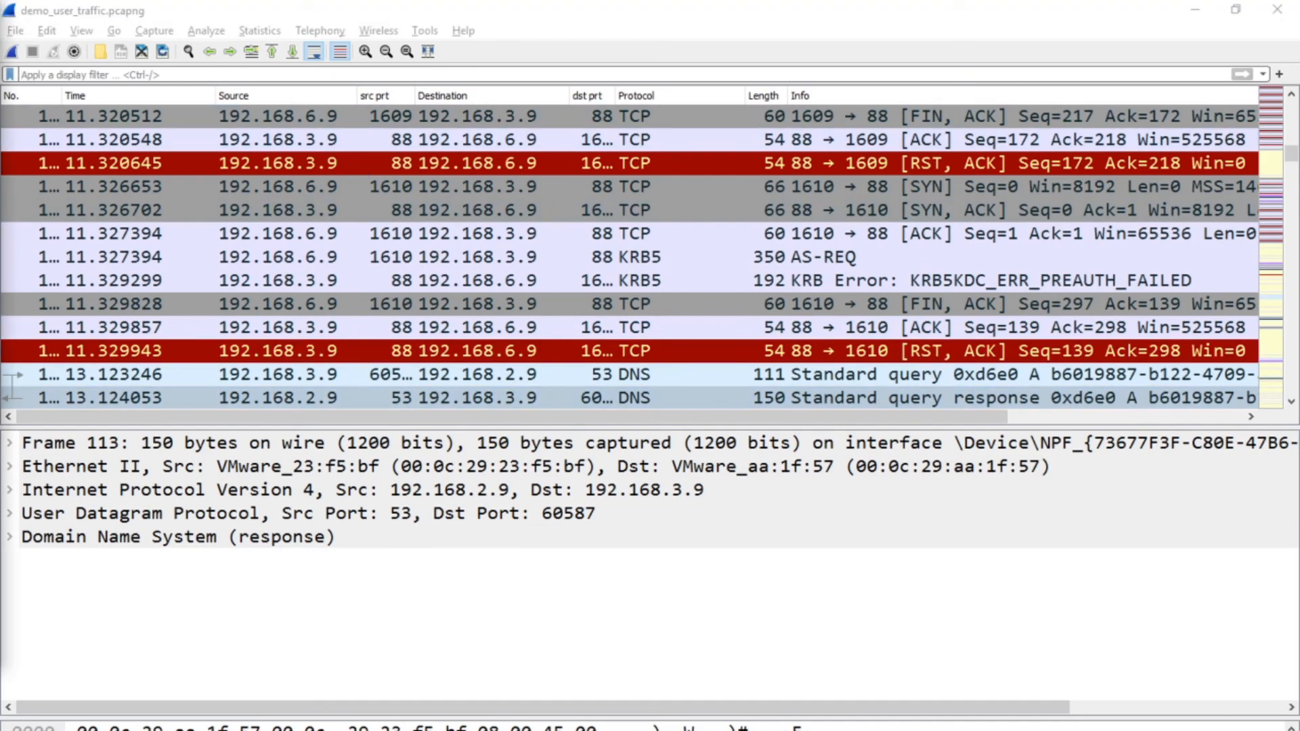